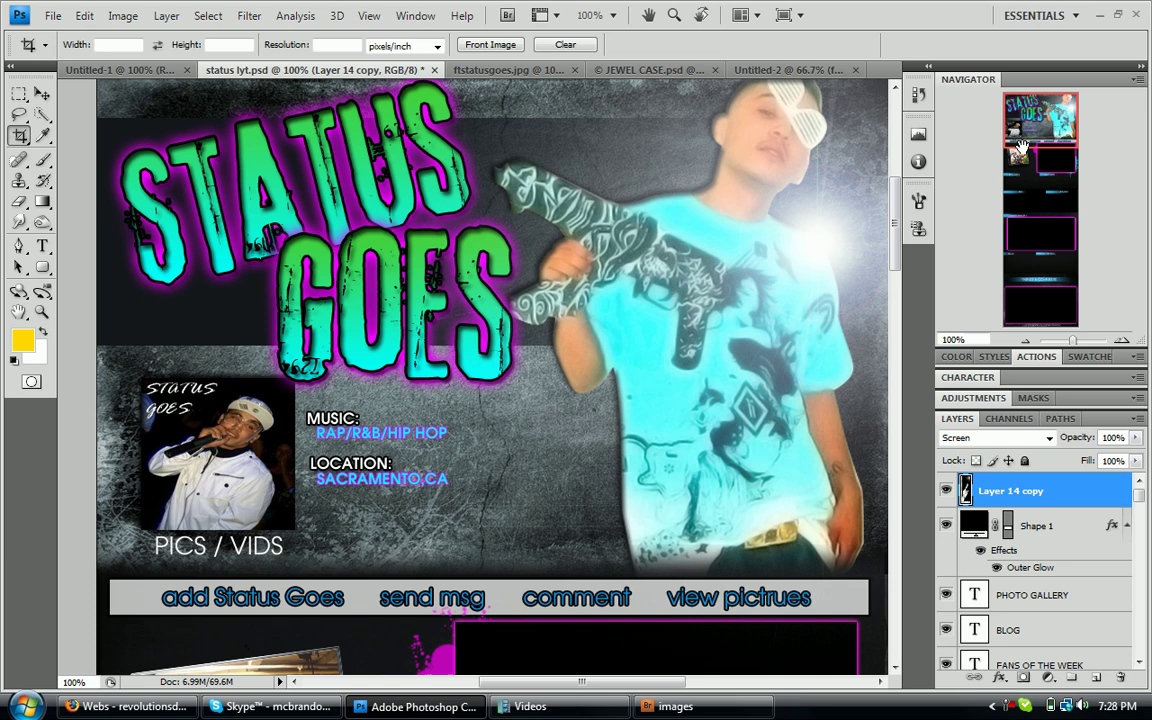
Switch to the Slice Tool and create numbered slices from the layout's guides.
{"action": "left_click_drag", "start_coordinate": [1020, 150], "coordinate": [1018, 156]}
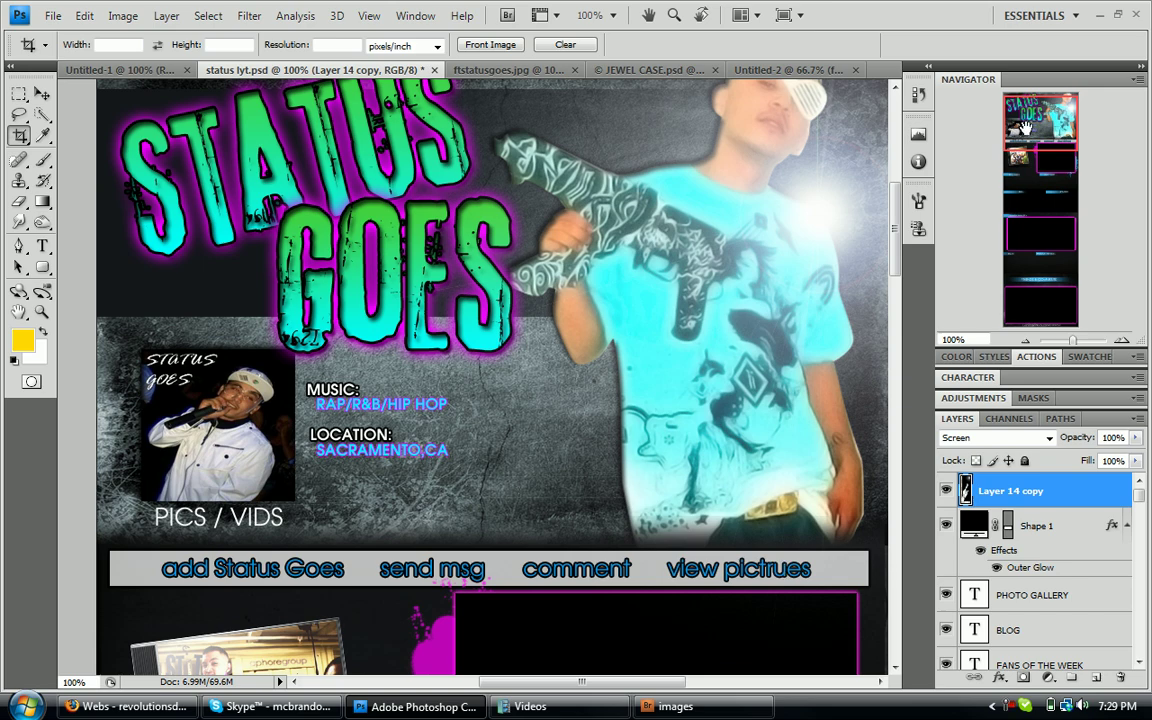
{"action": "left_click_drag", "start_coordinate": [1025, 118], "coordinate": [1025, 115]}
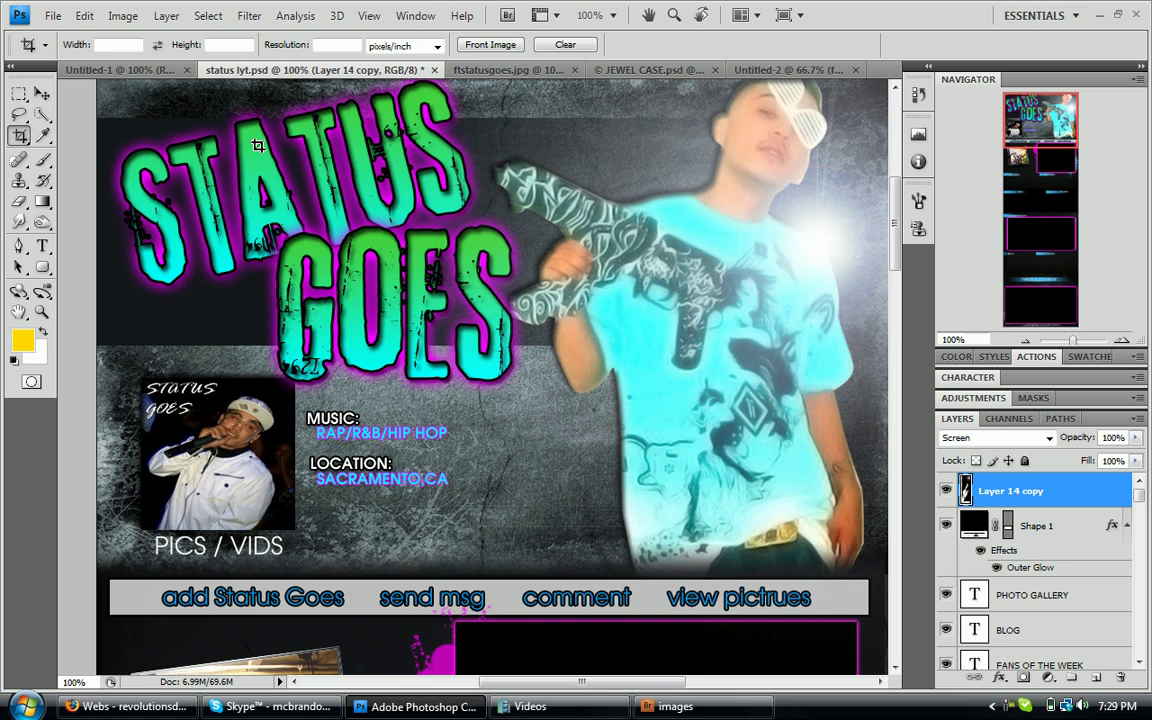
{"action": "right_click", "coordinate": [20, 138]}
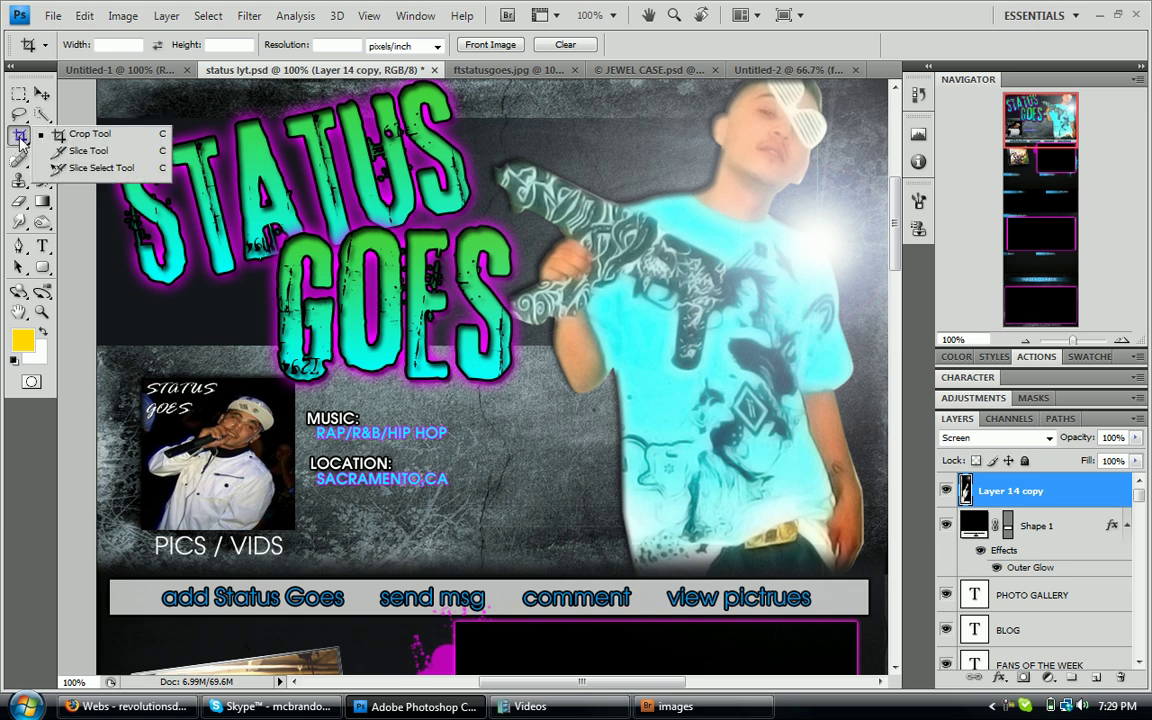
{"action": "left_click", "coordinate": [90, 151]}
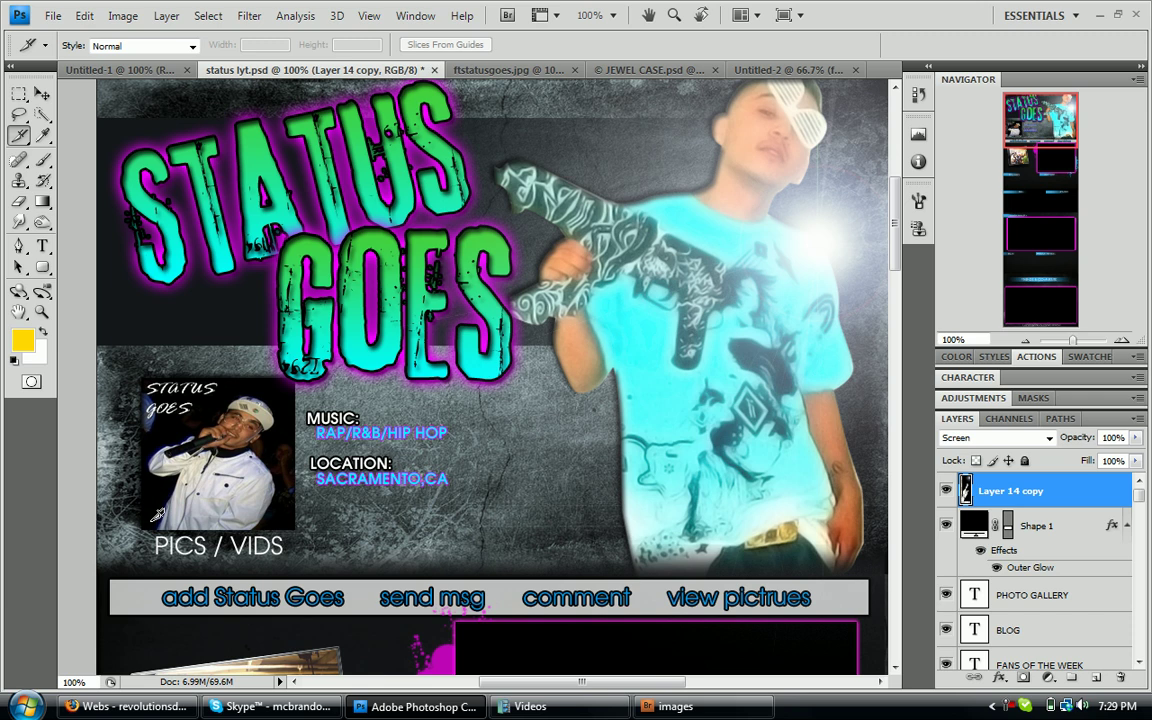
{"action": "left_click", "coordinate": [445, 44]}
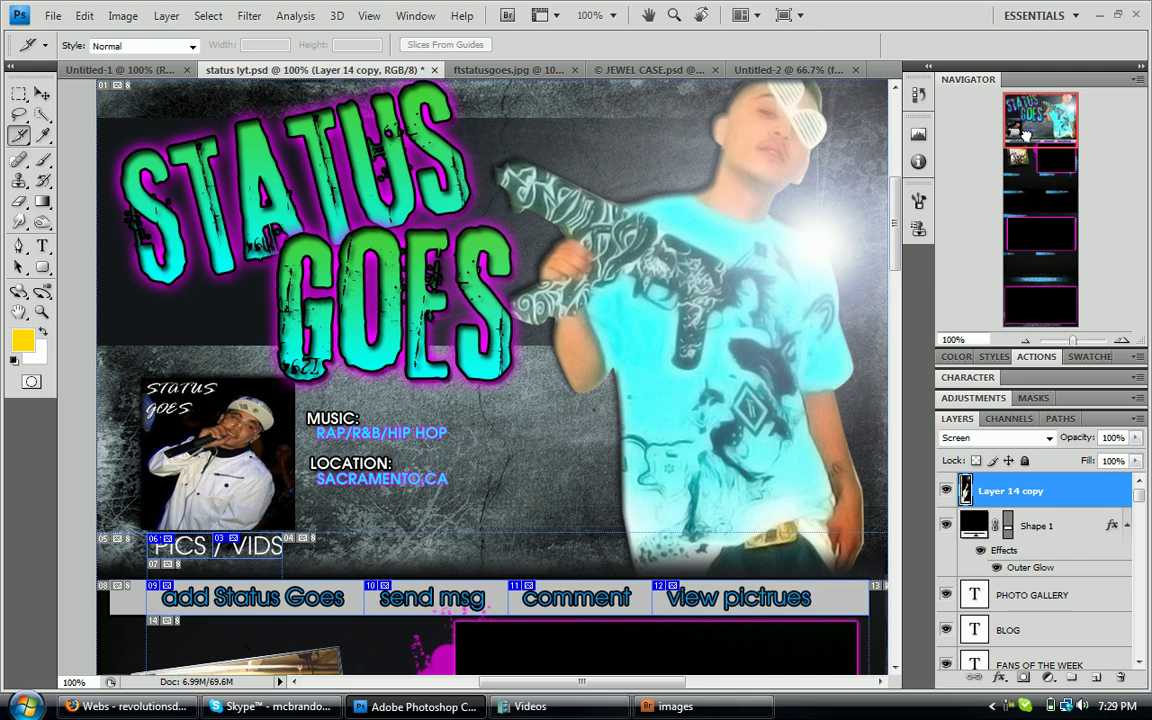
Pan down the layout to look over the navigation bar slices.
{"action": "left_click_drag", "start_coordinate": [1020, 141], "coordinate": [1020, 150]}
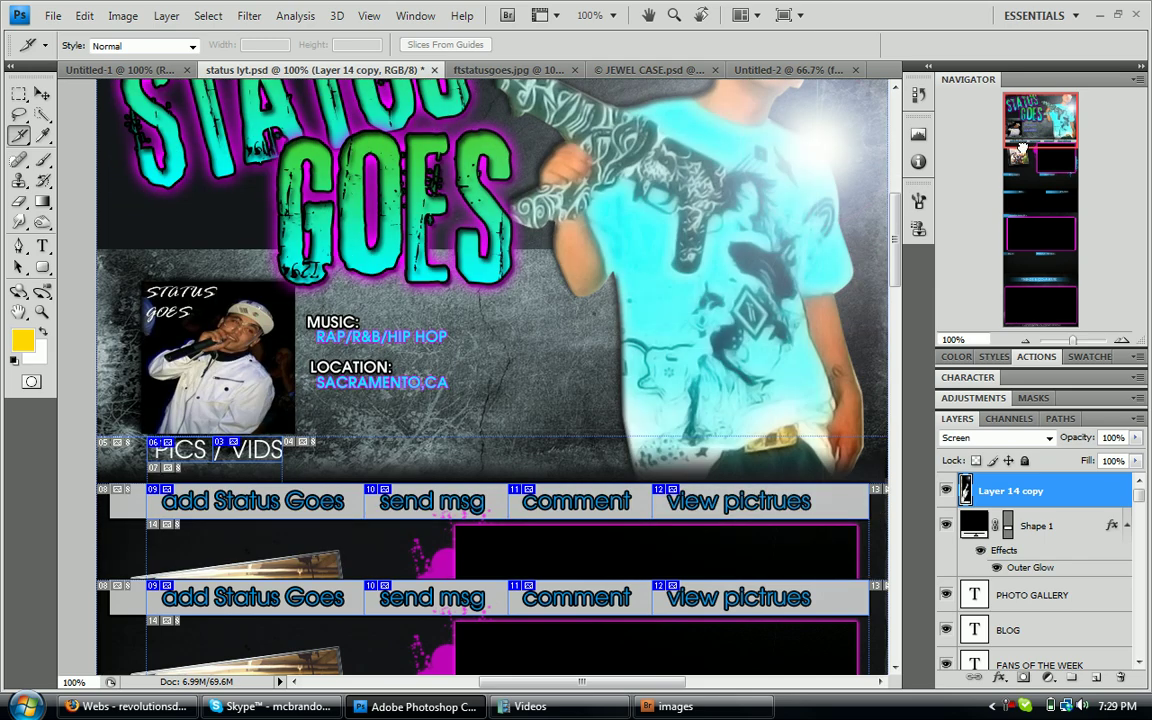
{"action": "left_click_drag", "start_coordinate": [1020, 150], "coordinate": [1020, 156]}
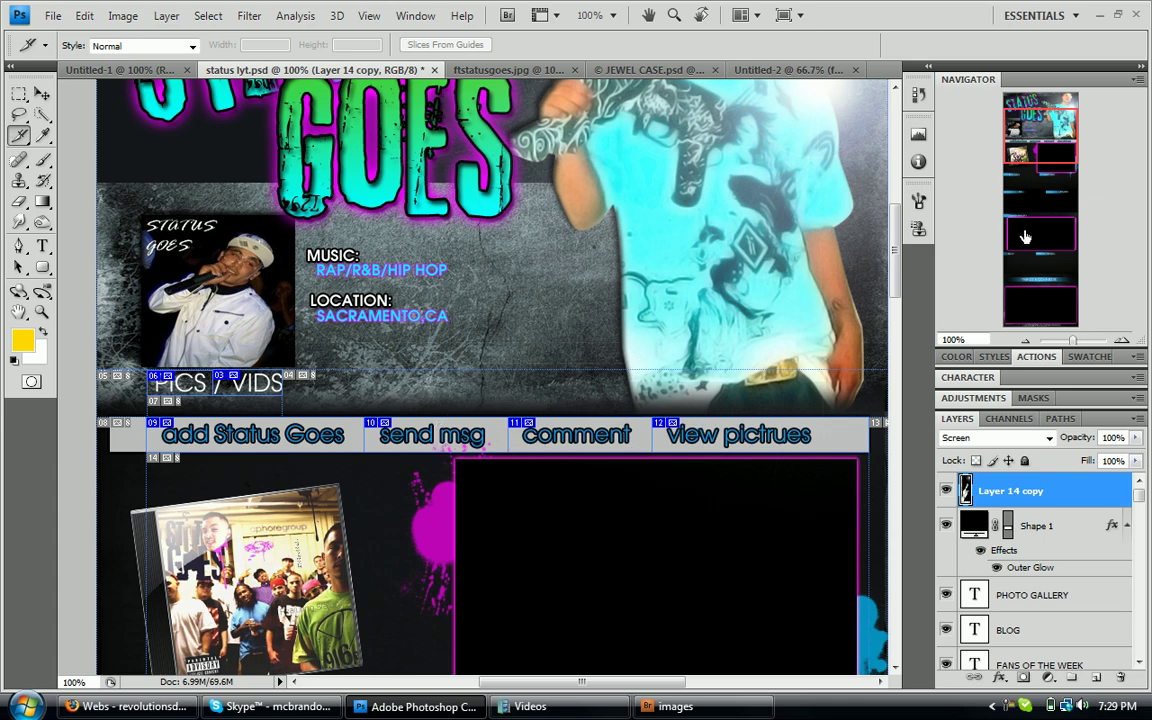
{"action": "mouse_move", "coordinate": [1028, 140]}
{"action": "left_mouse_down"}
{"action": "mouse_move", "coordinate": [1028, 284]}
{"action": "mouse_move", "coordinate": [1035, 133]}
{"action": "mouse_move", "coordinate": [1037, 142]}
{"action": "left_mouse_up"}
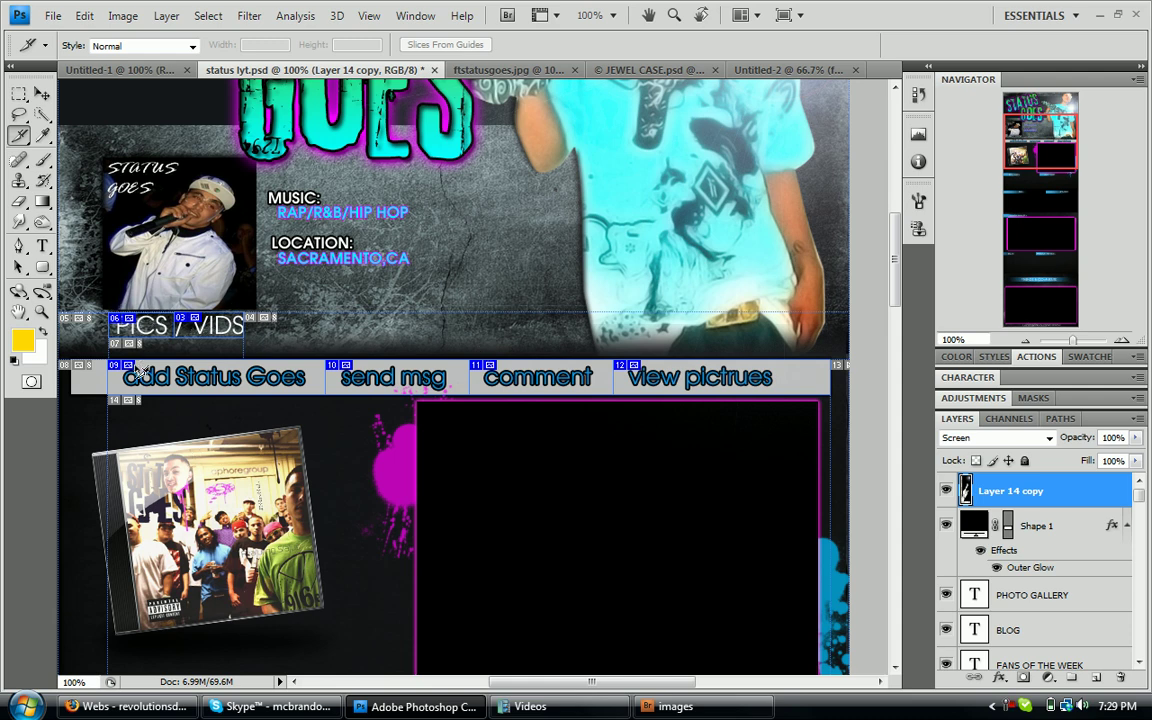
Zoom to 200% and bring the PICS / VIDS area into view.
{"action": "key", "text": "ctrl+plus"}
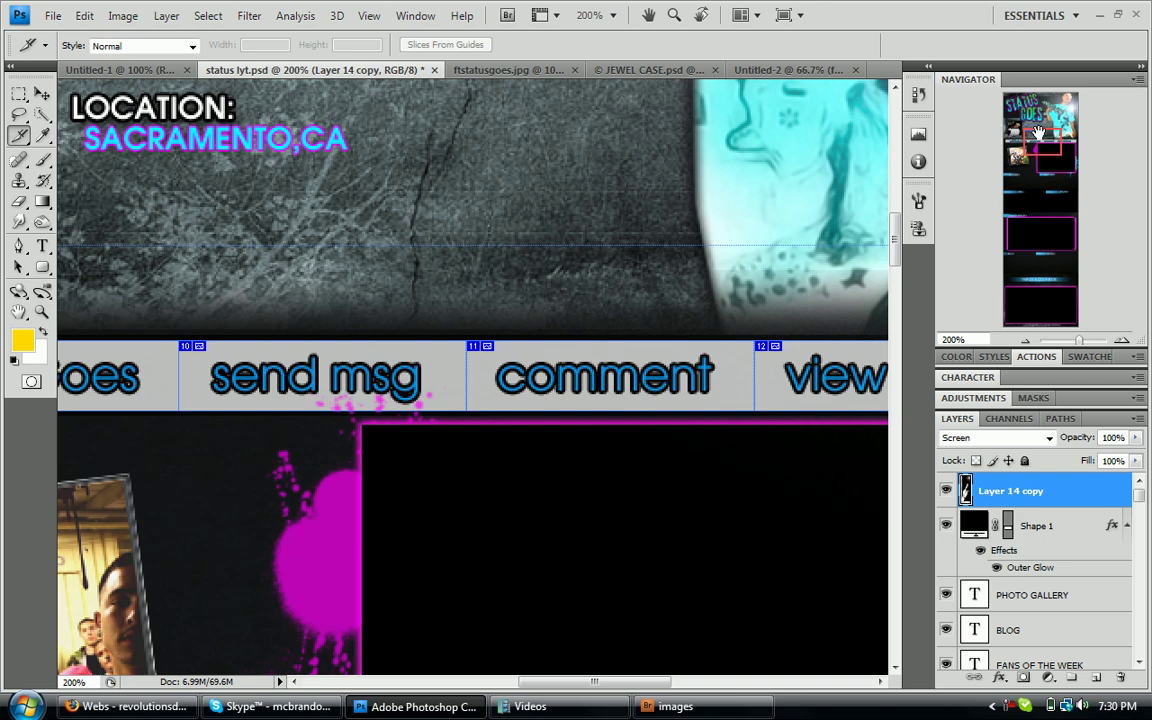
{"action": "left_click_drag", "start_coordinate": [1040, 133], "coordinate": [996, 142]}
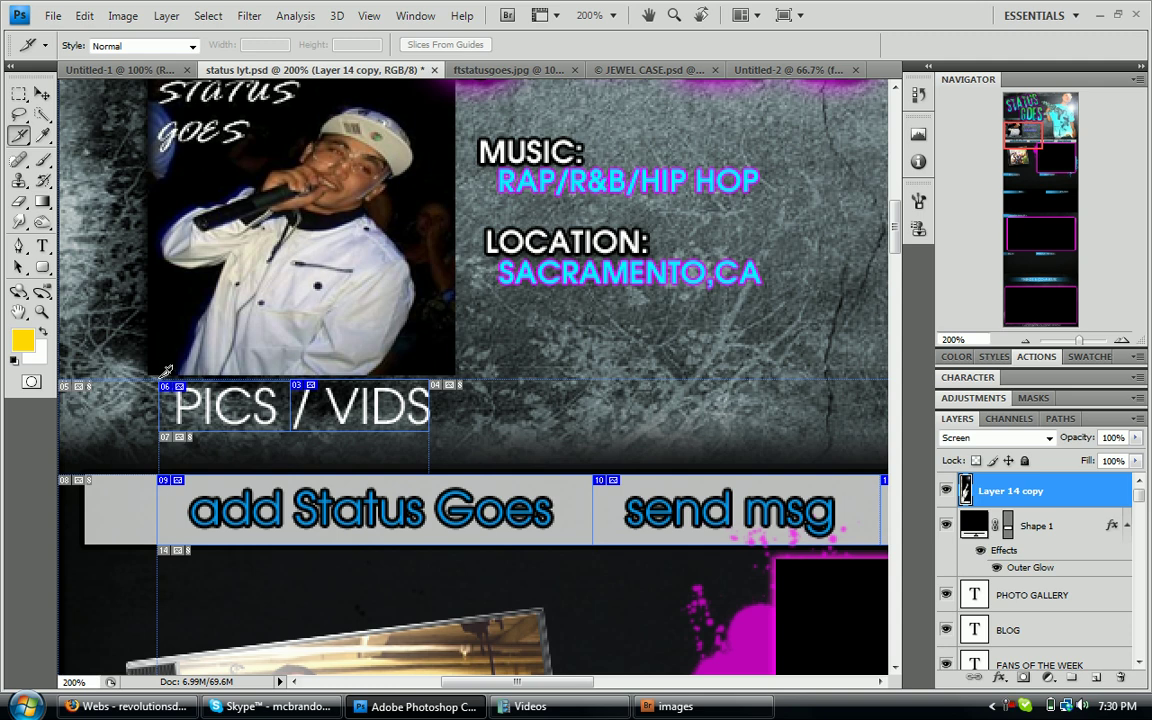
{"action": "right_click", "coordinate": [250, 415]}
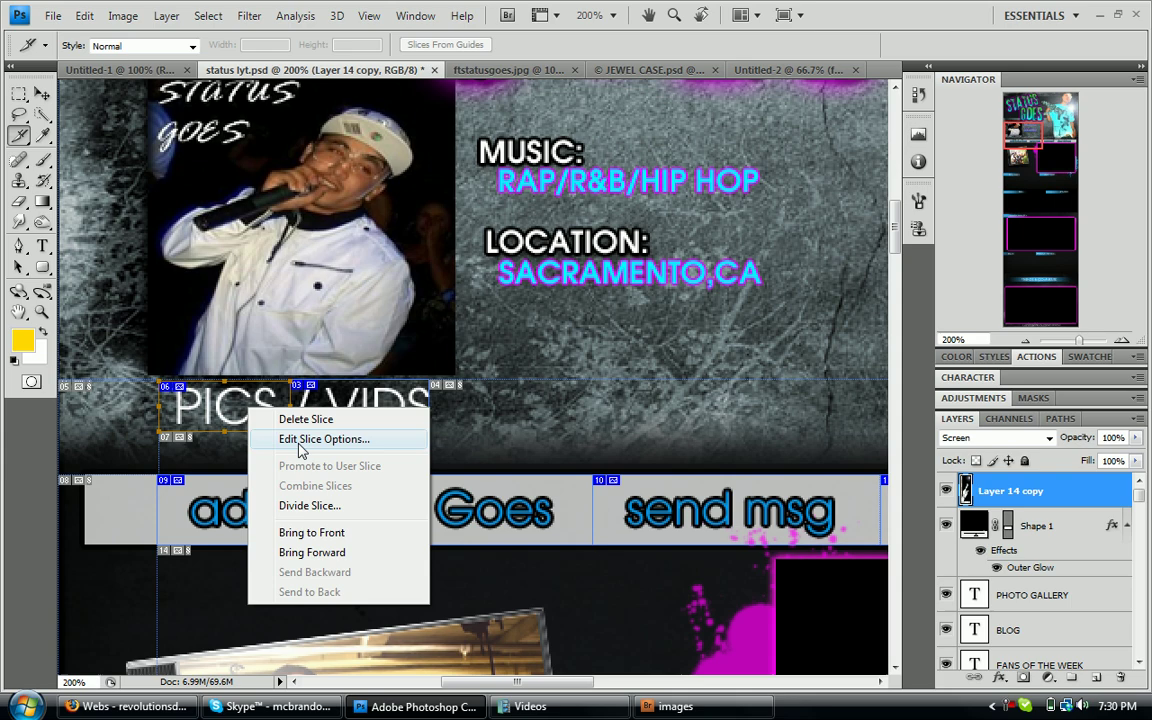
{"action": "left_click", "coordinate": [300, 441]}
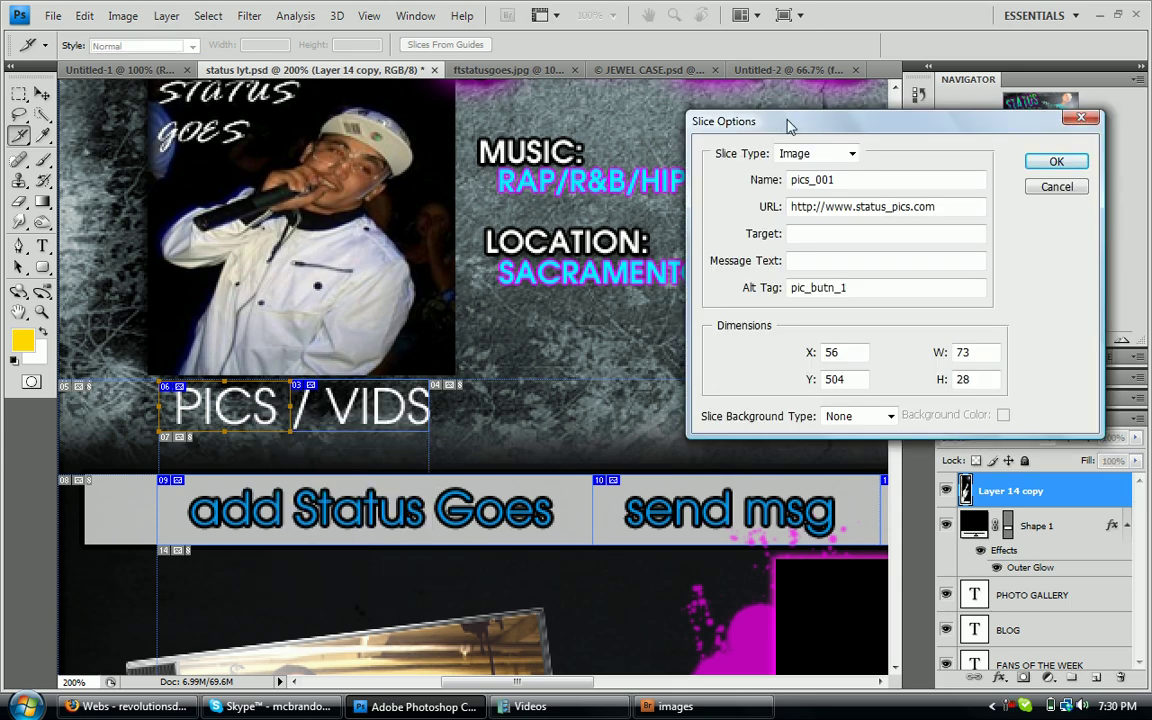
{"action": "left_click_drag", "start_coordinate": [787, 127], "coordinate": [390, 149]}
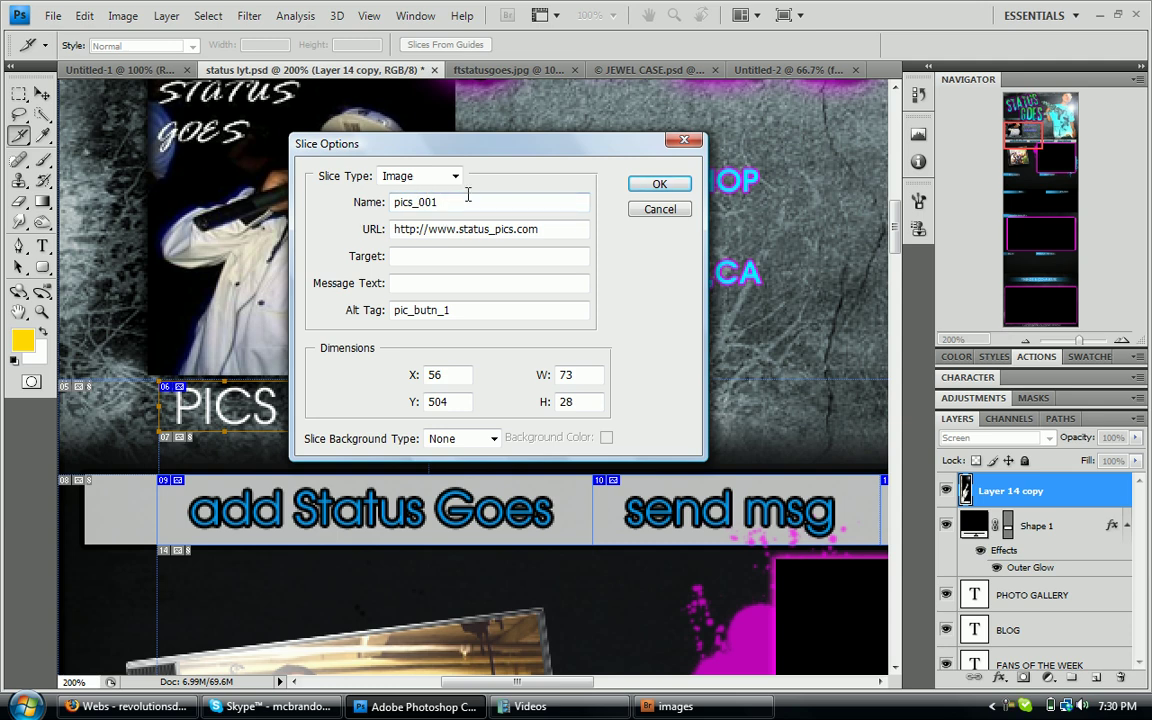
{"action": "left_click_drag", "start_coordinate": [541, 230], "coordinate": [503, 230]}
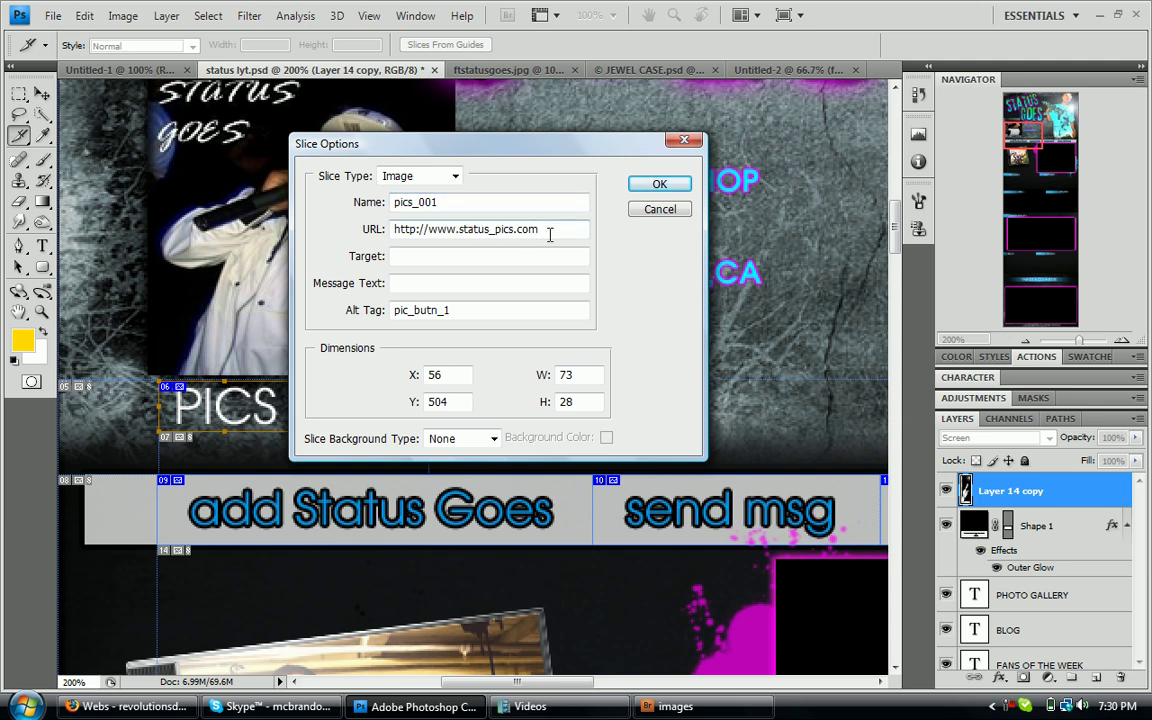
{"action": "double_click", "coordinate": [478, 229]}
{"action": "left_click", "coordinate": [568, 228]}
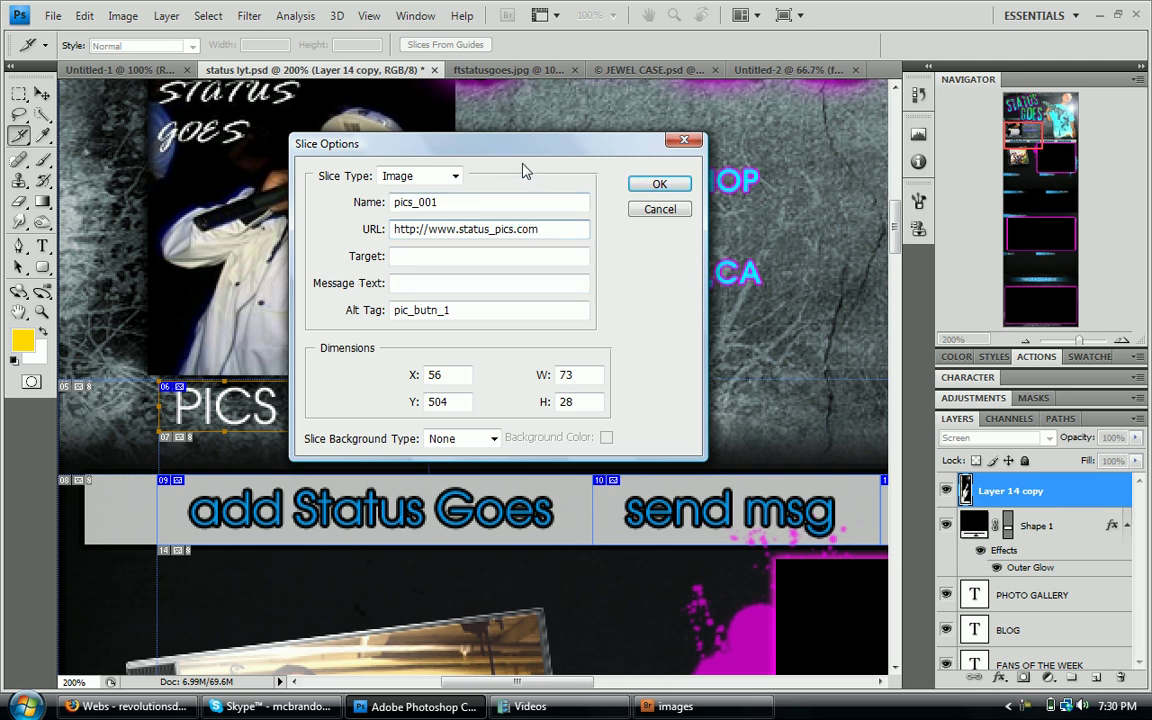
{"action": "left_click_drag", "start_coordinate": [522, 152], "coordinate": [635, 160]}
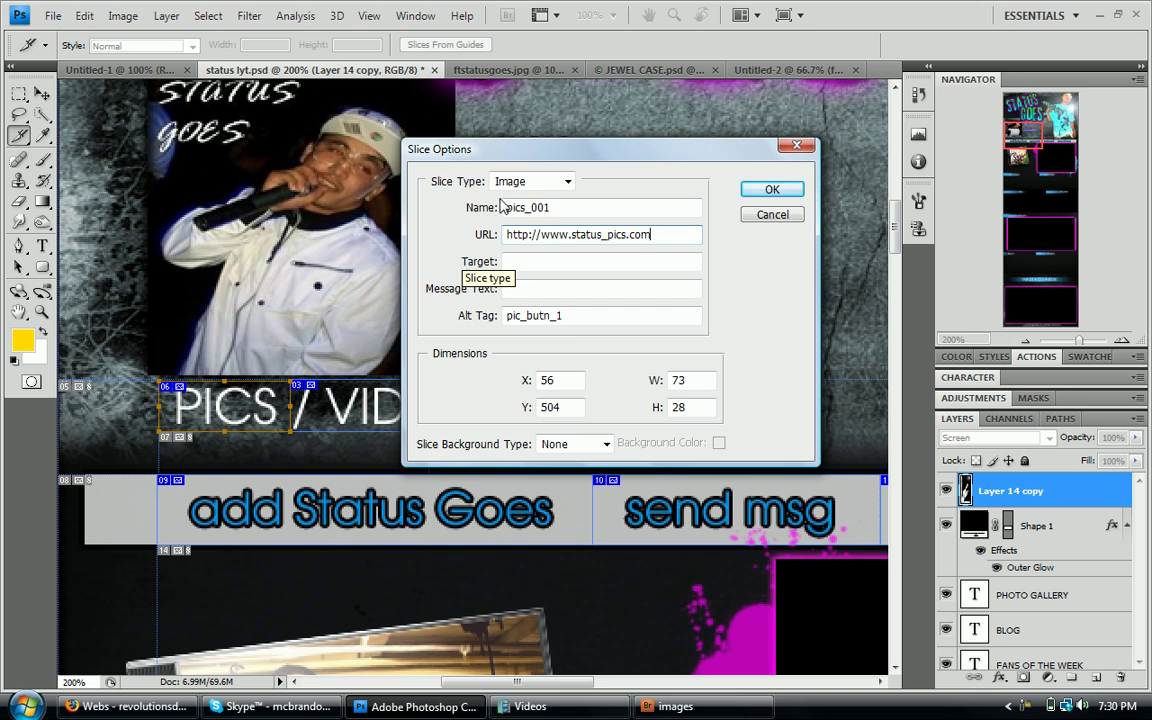
{"action": "double_click", "coordinate": [562, 206]}
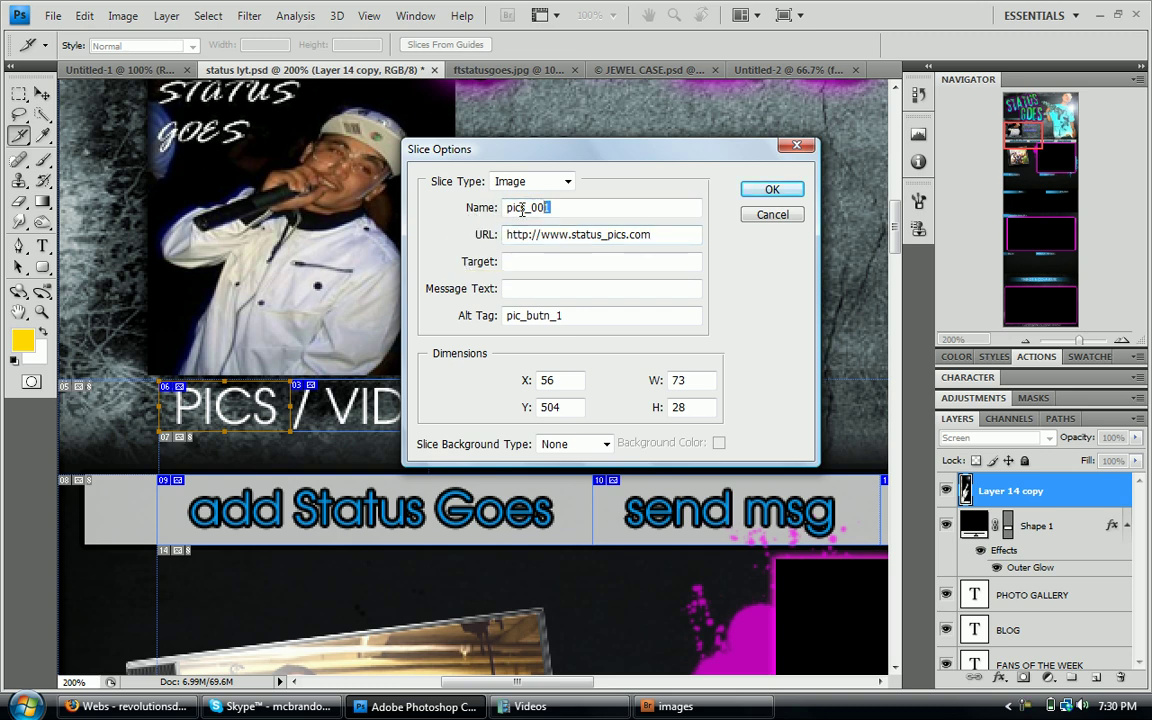
{"action": "left_click", "coordinate": [570, 206]}
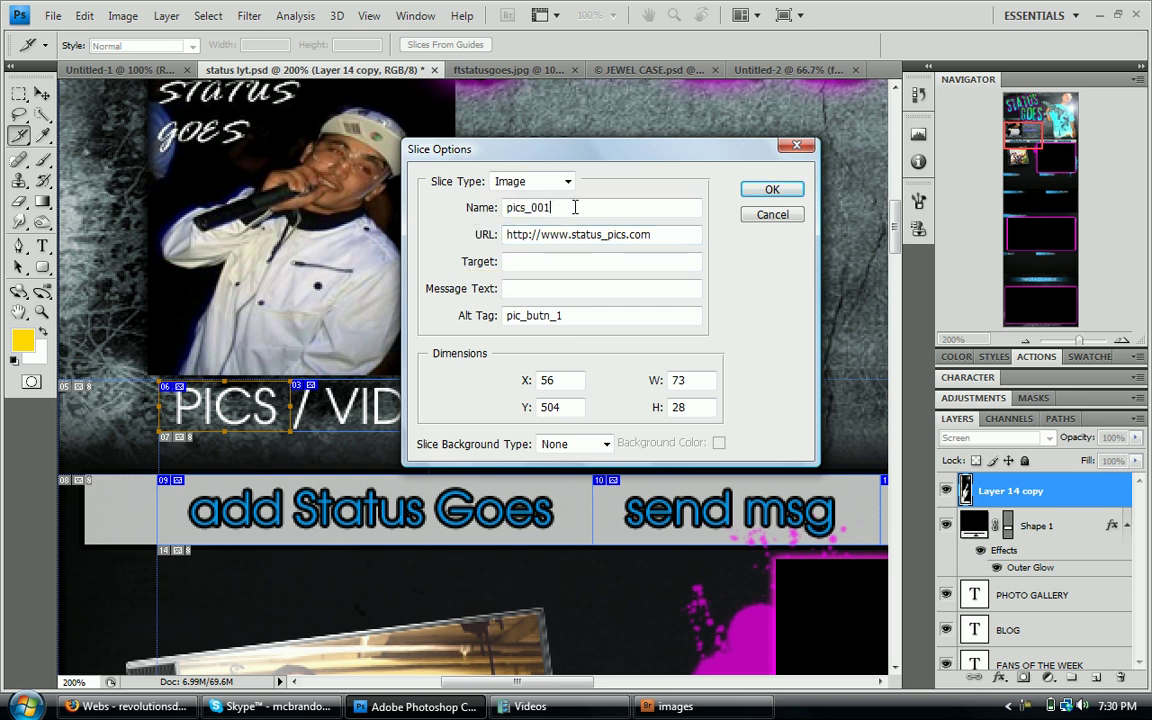
{"action": "mouse_move", "coordinate": [596, 308]}
{"action": "left_mouse_down"}
{"action": "mouse_move", "coordinate": [527, 316]}
{"action": "mouse_move", "coordinate": [586, 316]}
{"action": "left_mouse_up"}
{"action": "left_click", "coordinate": [599, 311]}
{"action": "left_click", "coordinate": [588, 318]}
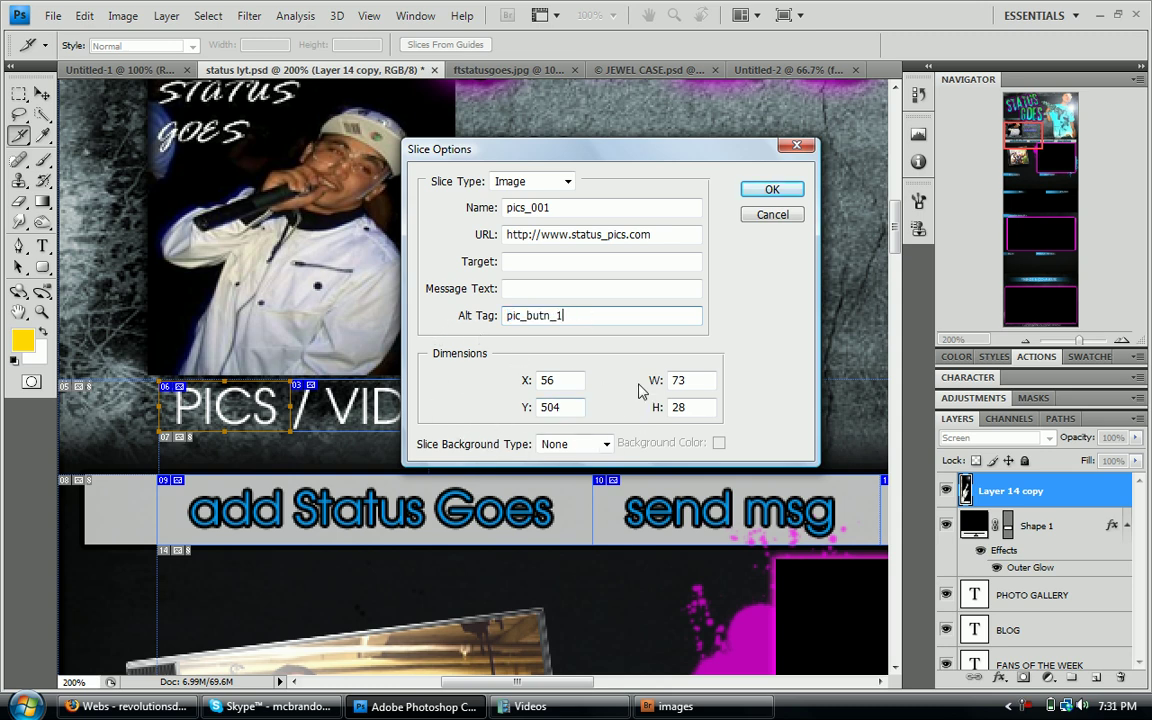
{"action": "left_click", "coordinate": [781, 192]}
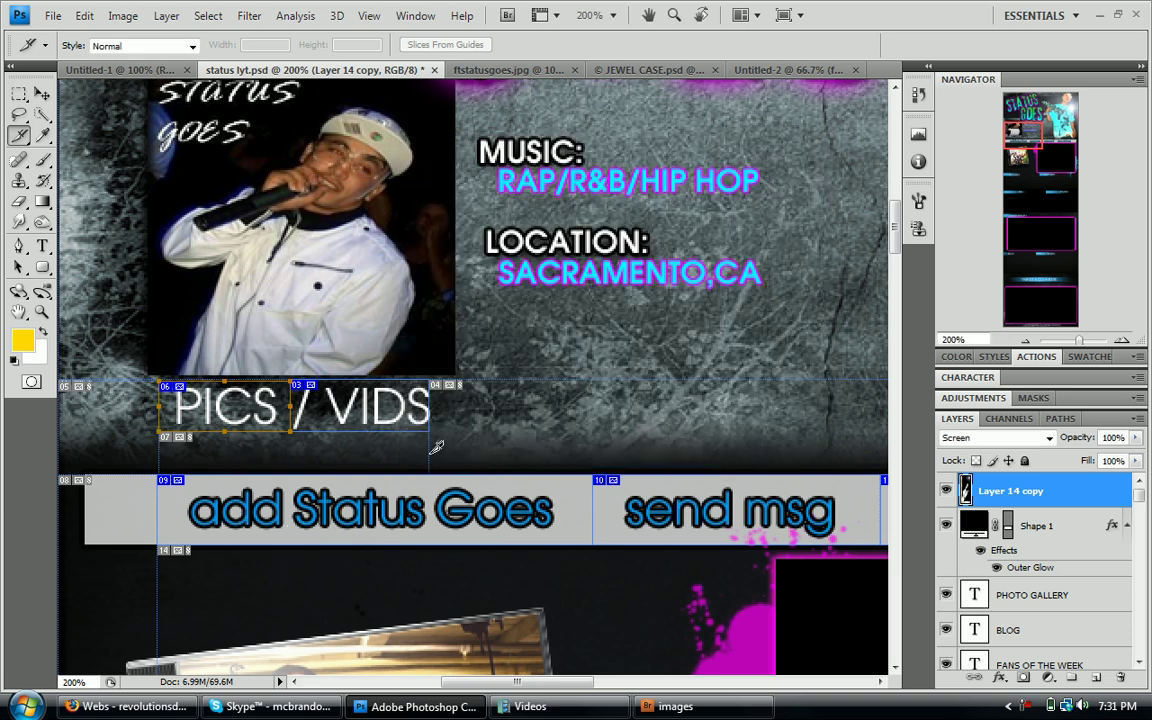
{"action": "right_click", "coordinate": [393, 424]}
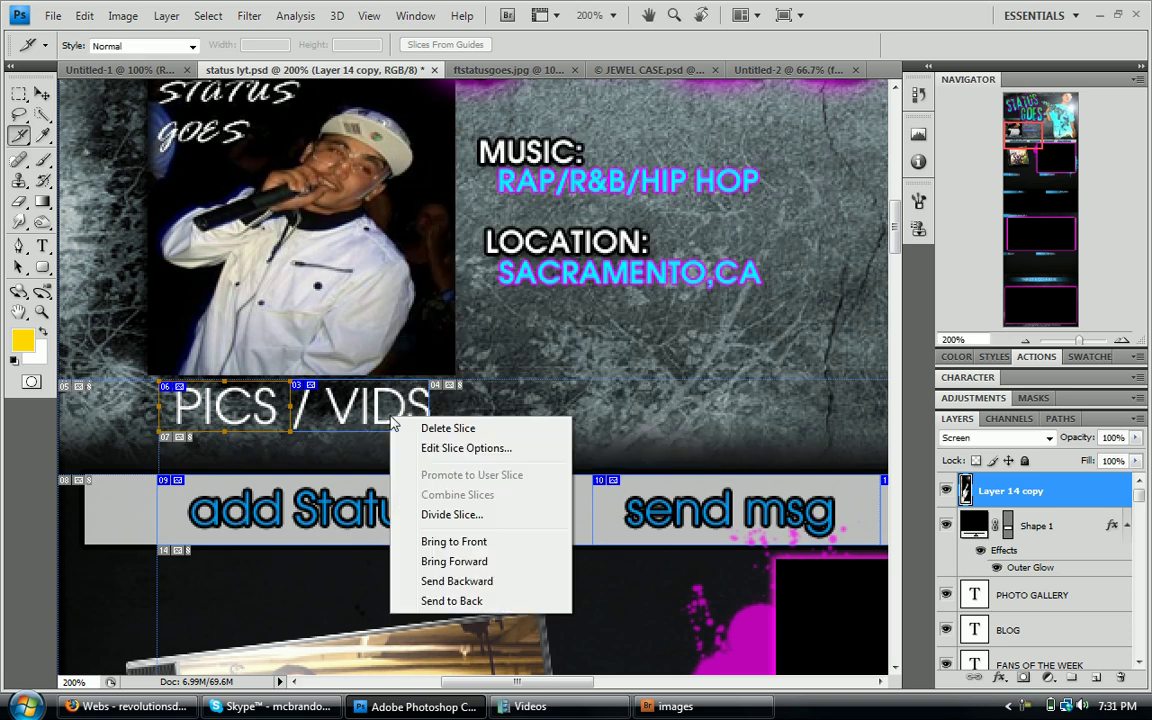
{"action": "left_click", "coordinate": [440, 448]}
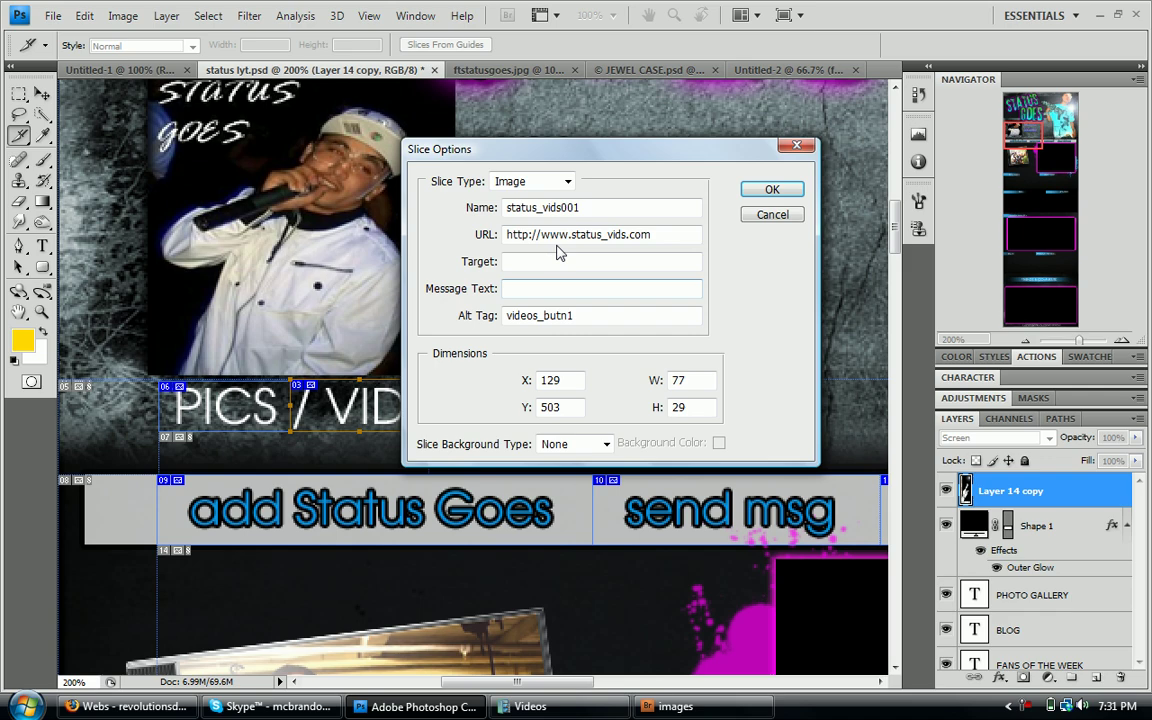
{"action": "left_click", "coordinate": [797, 145]}
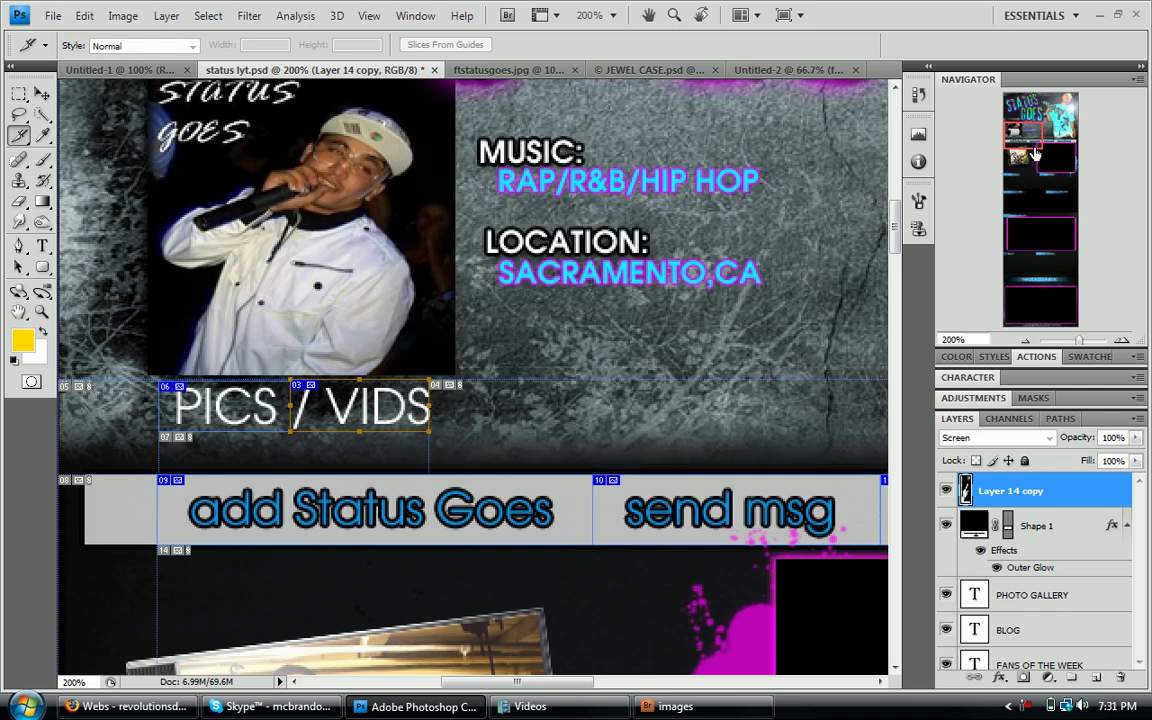
{"action": "left_click_drag", "start_coordinate": [1022, 137], "coordinate": [1025, 302]}
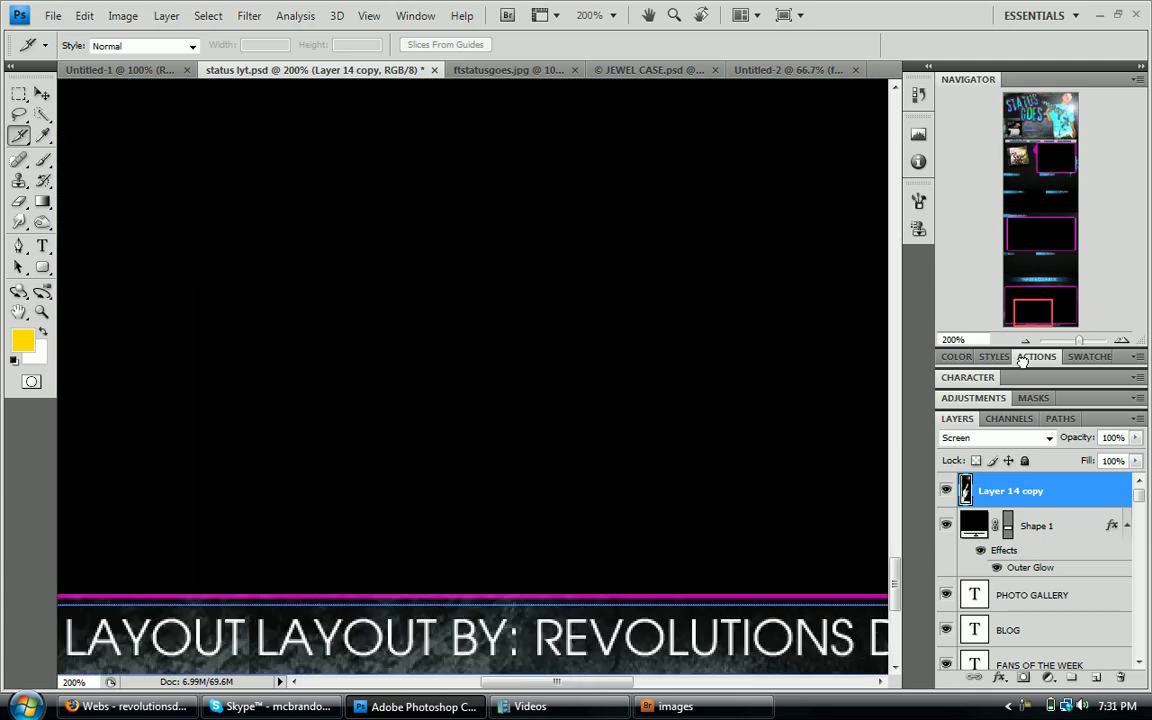
{"action": "left_click_drag", "start_coordinate": [1028, 358], "coordinate": [1054, 346]}
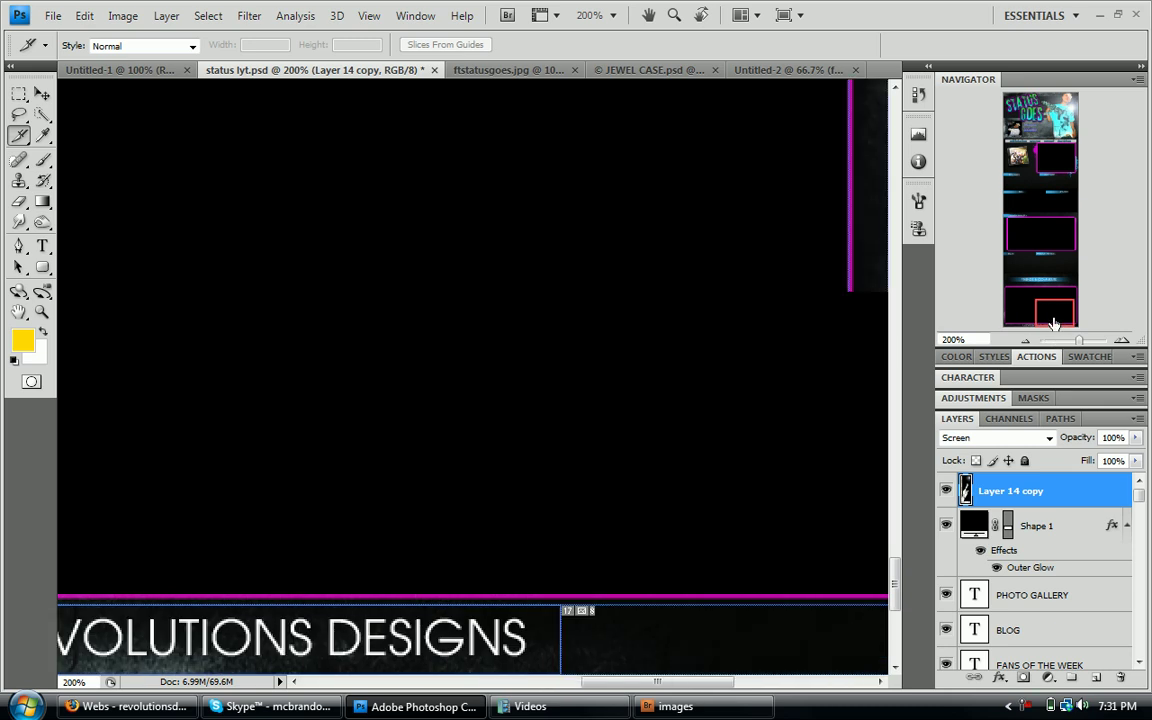
{"action": "left_click", "coordinate": [988, 120]}
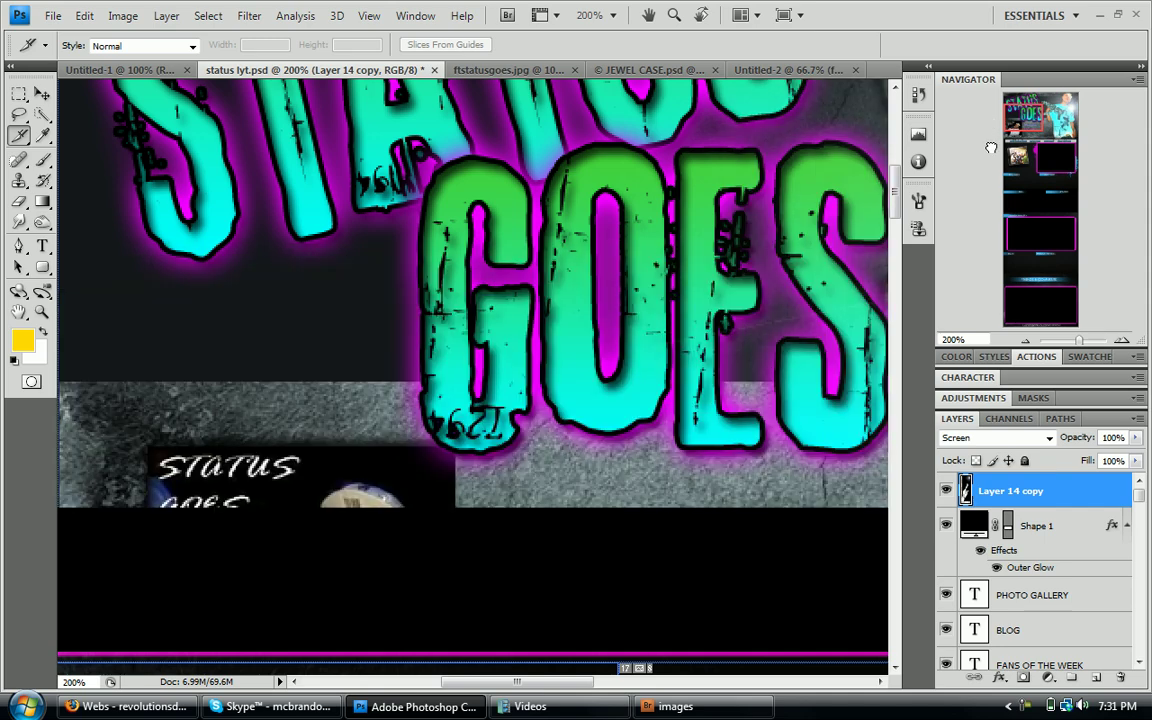
{"action": "left_click", "coordinate": [990, 152]}
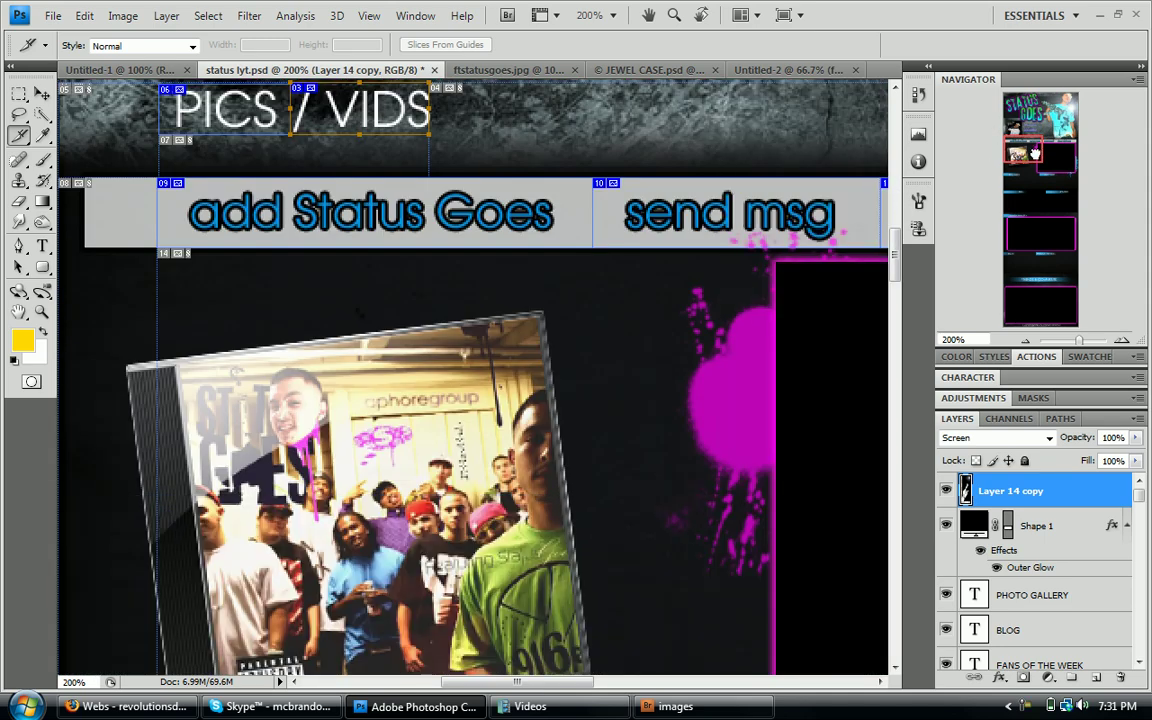
{"action": "left_click_drag", "start_coordinate": [1025, 149], "coordinate": [1025, 139]}
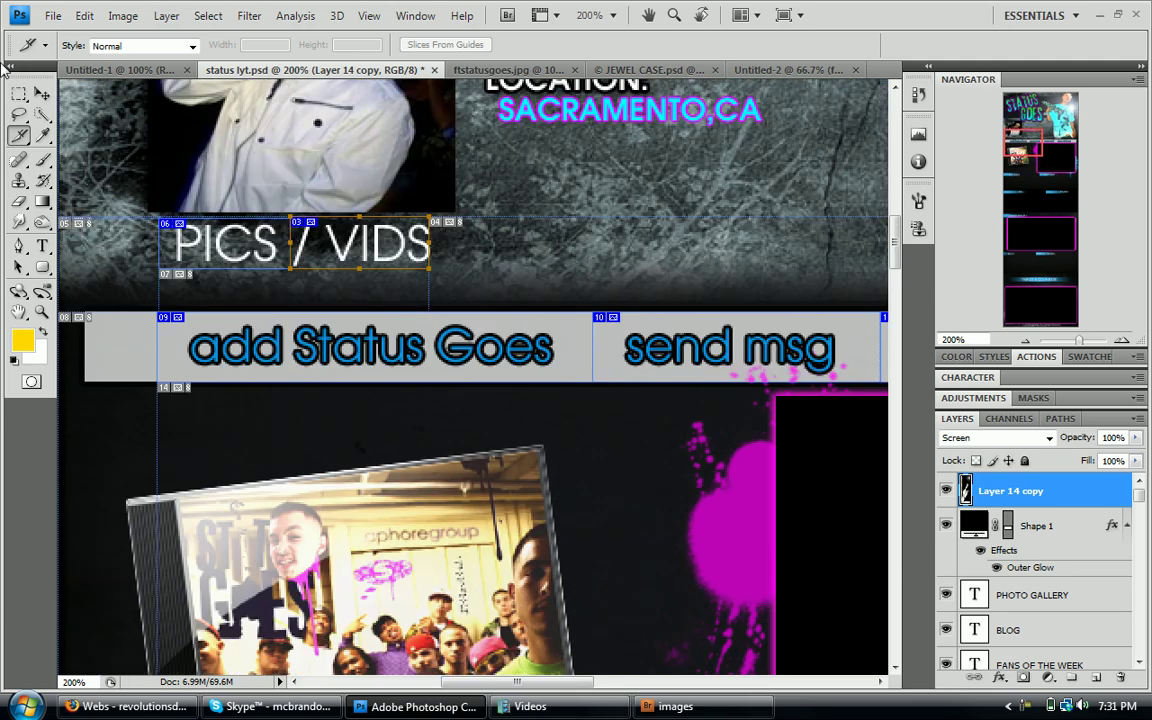
Open Save for Web & Devices and let the 880 × 2775 PNG-24 preview load.
{"action": "left_click", "coordinate": [53, 16]}
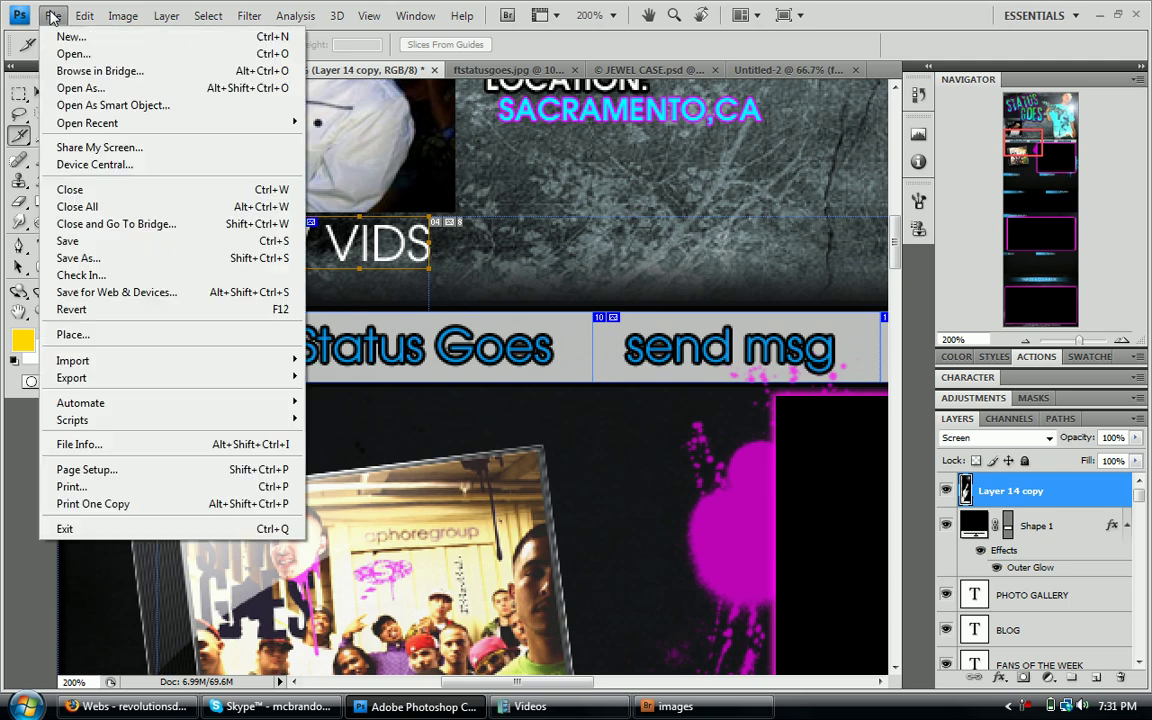
{"action": "left_click", "coordinate": [89, 295]}
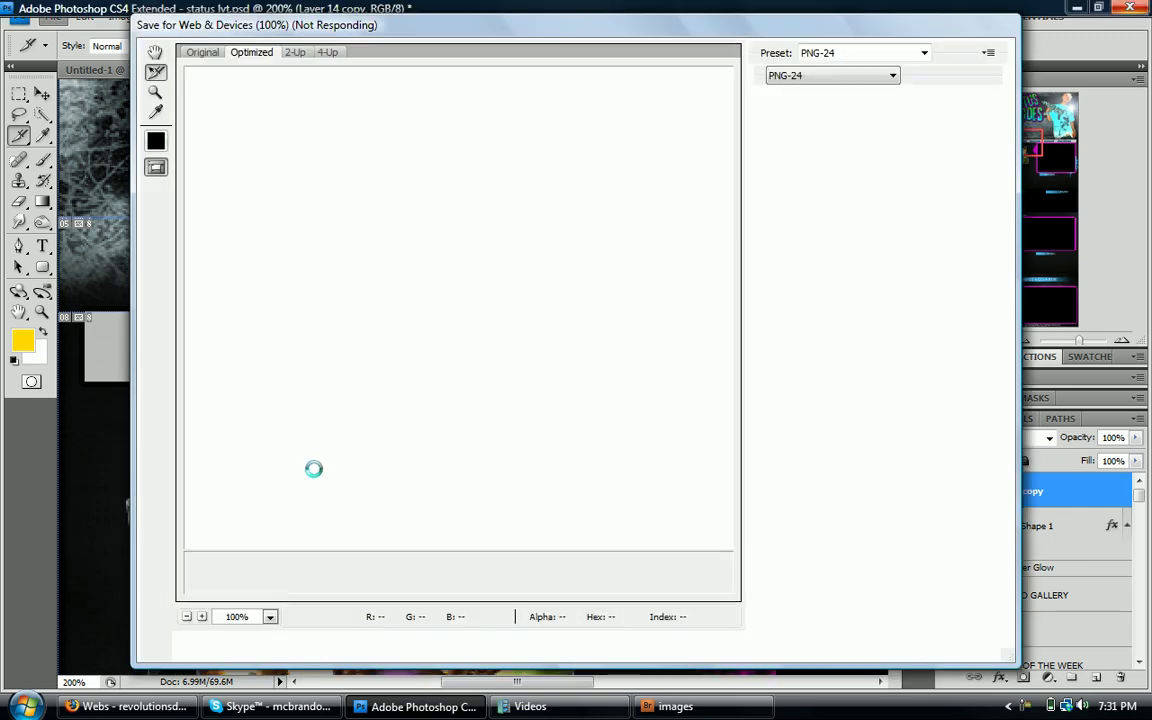
{"action": "key", "text": "Escape"}
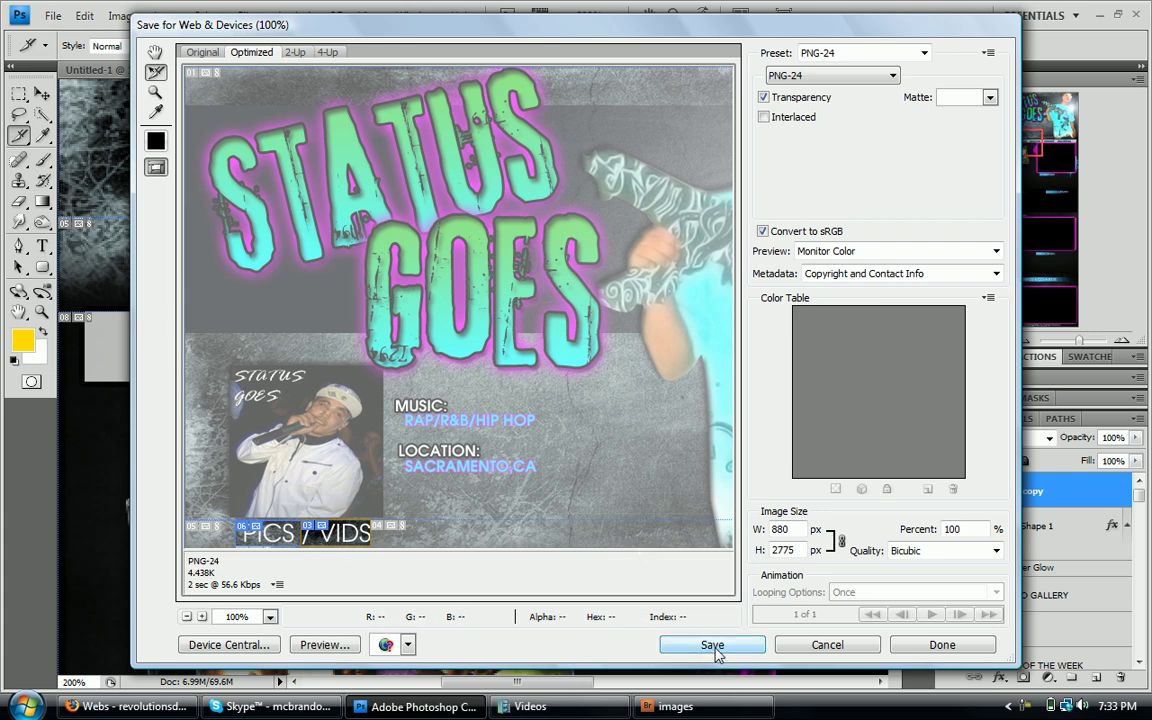
Set the export to save status-lyt as HTML and Images with All Slices.
{"action": "left_click", "coordinate": [713, 646]}
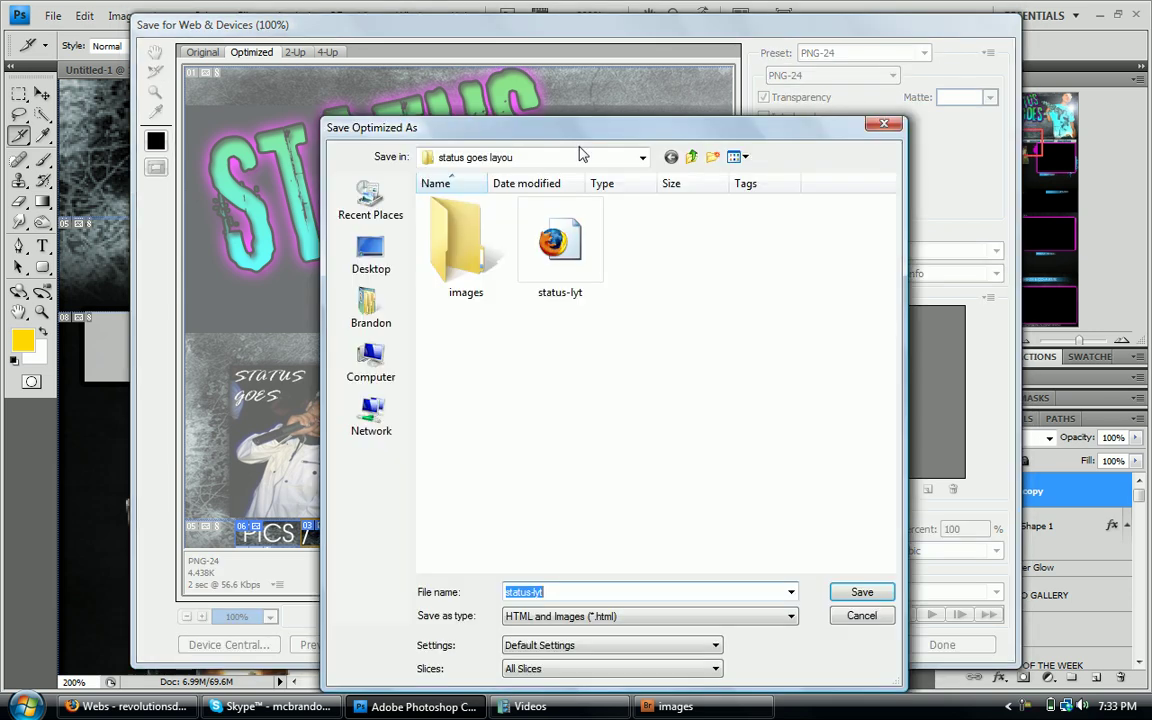
{"action": "left_click_drag", "start_coordinate": [594, 134], "coordinate": [558, 55]}
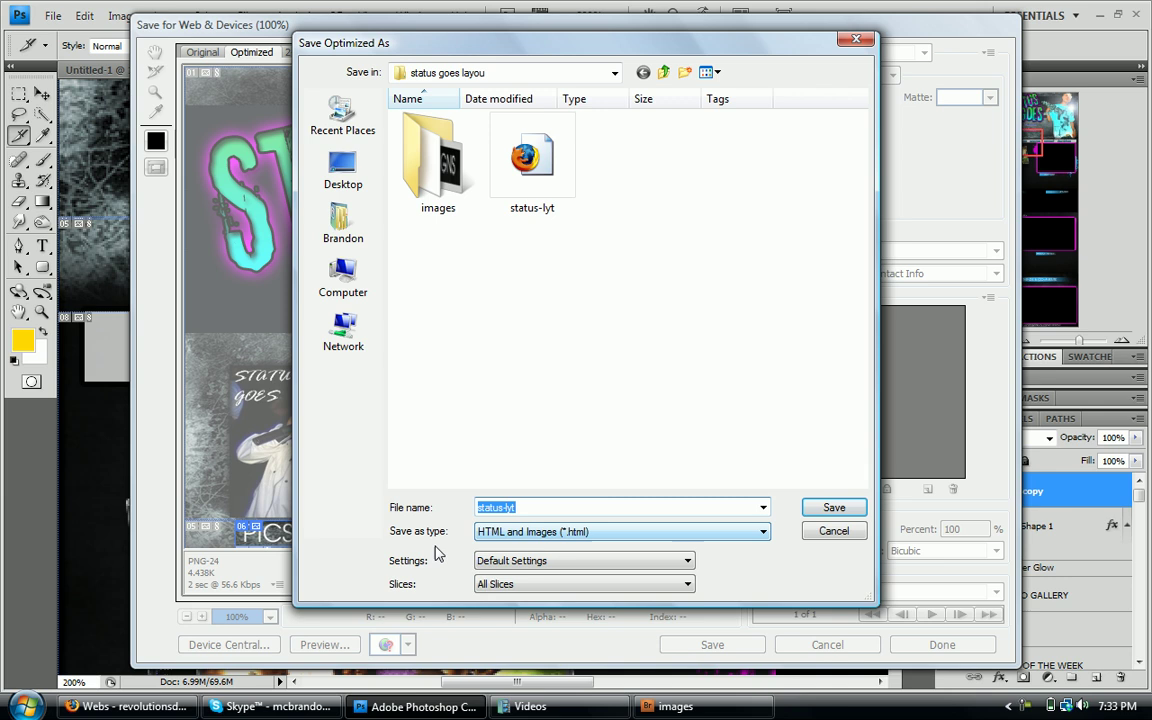
{"action": "left_click", "coordinate": [562, 534]}
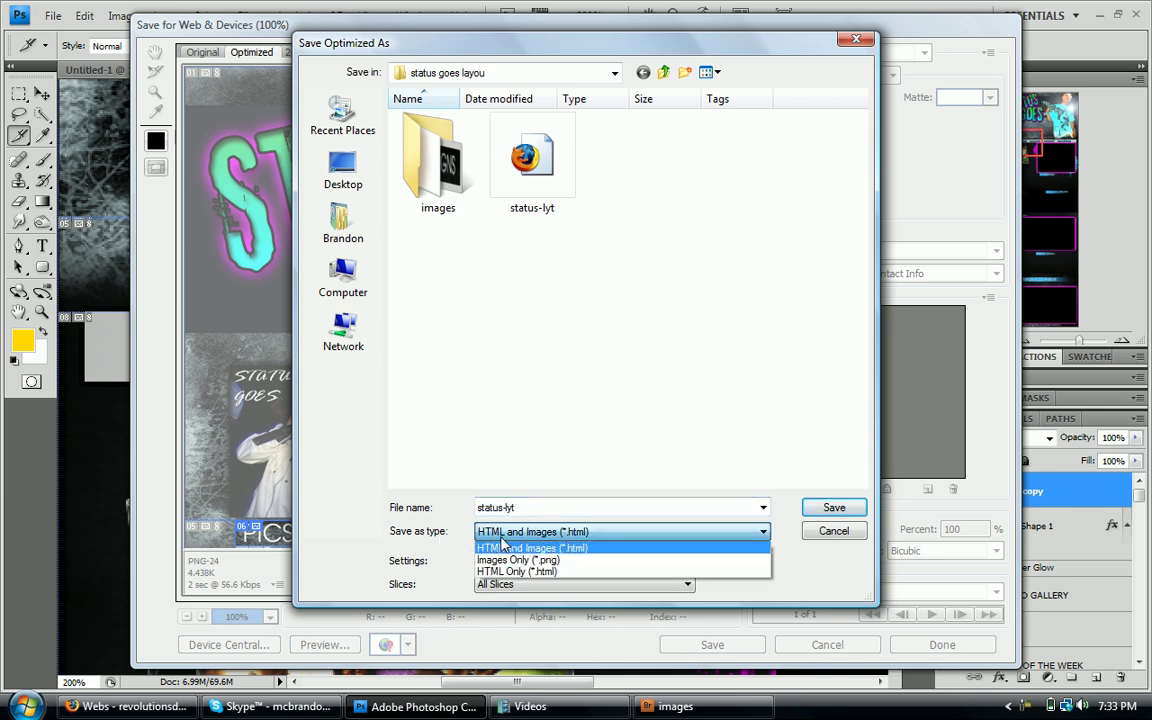
{"action": "left_click", "coordinate": [593, 535]}
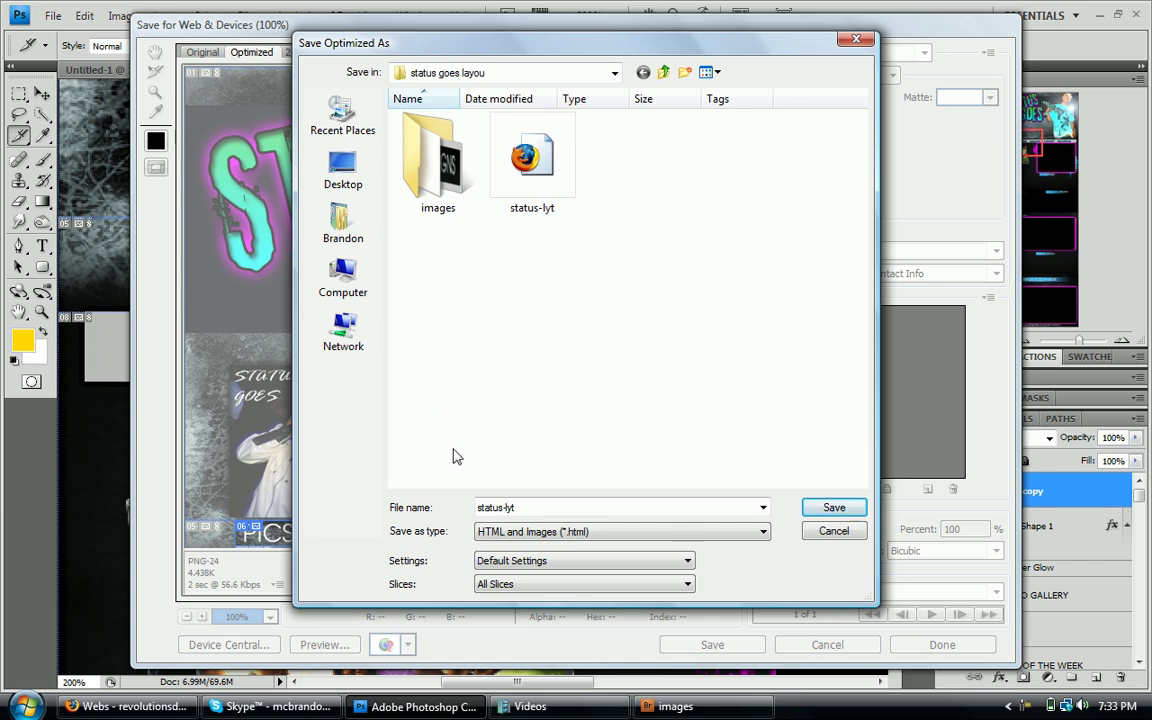
{"action": "left_click", "coordinate": [499, 588]}
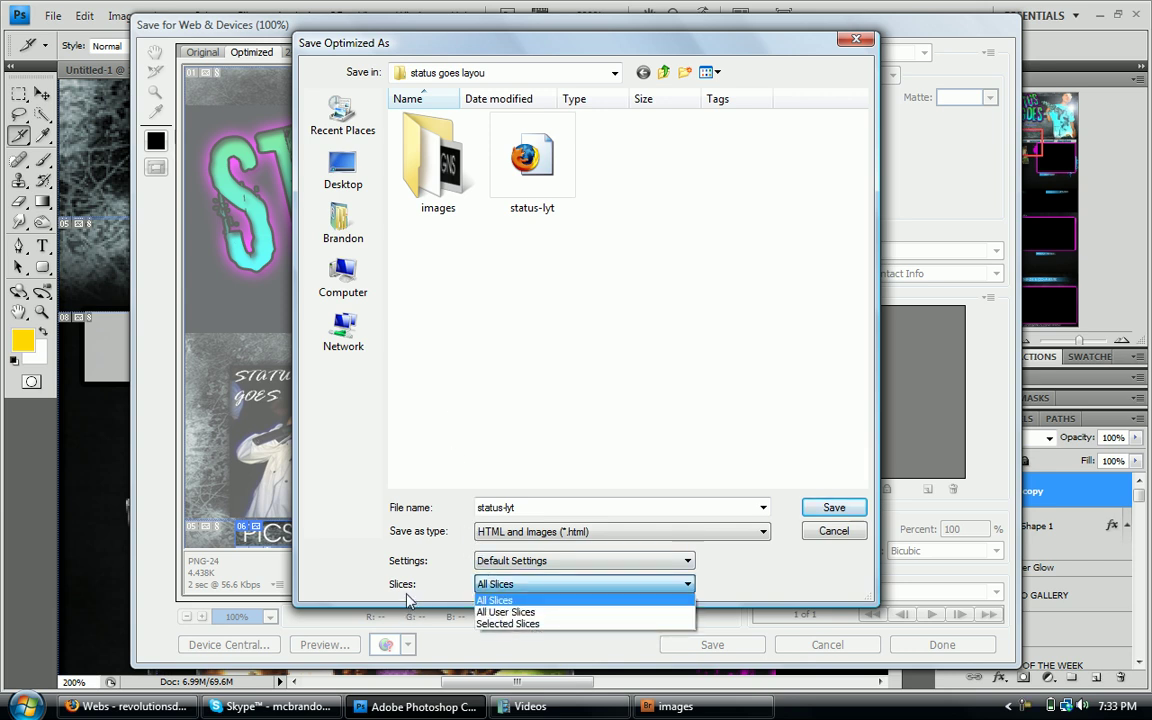
{"action": "left_click", "coordinate": [512, 589]}
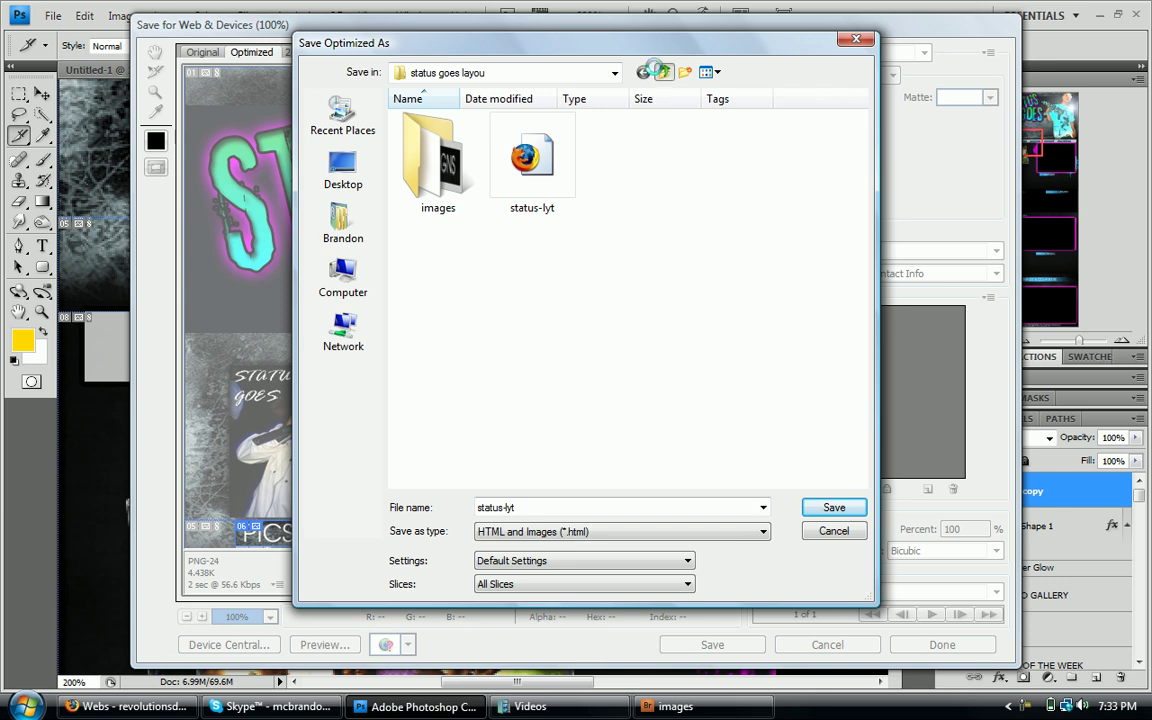
{"action": "left_click", "coordinate": [663, 72]}
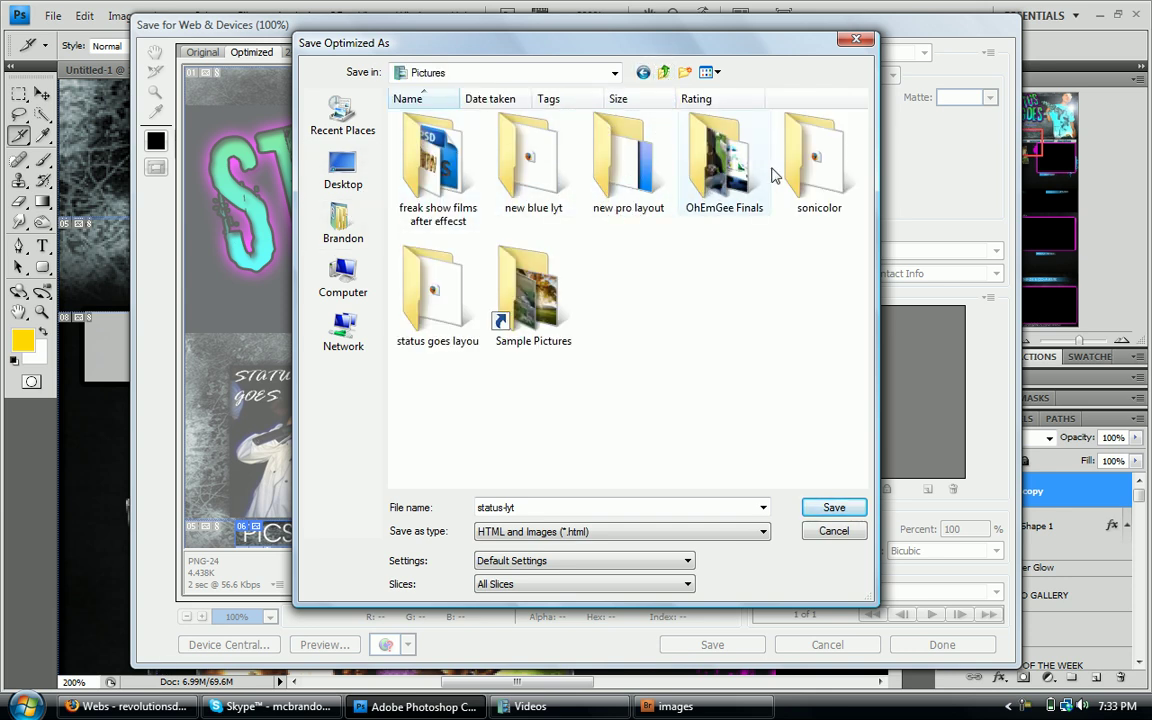
{"action": "double_click", "coordinate": [450, 300]}
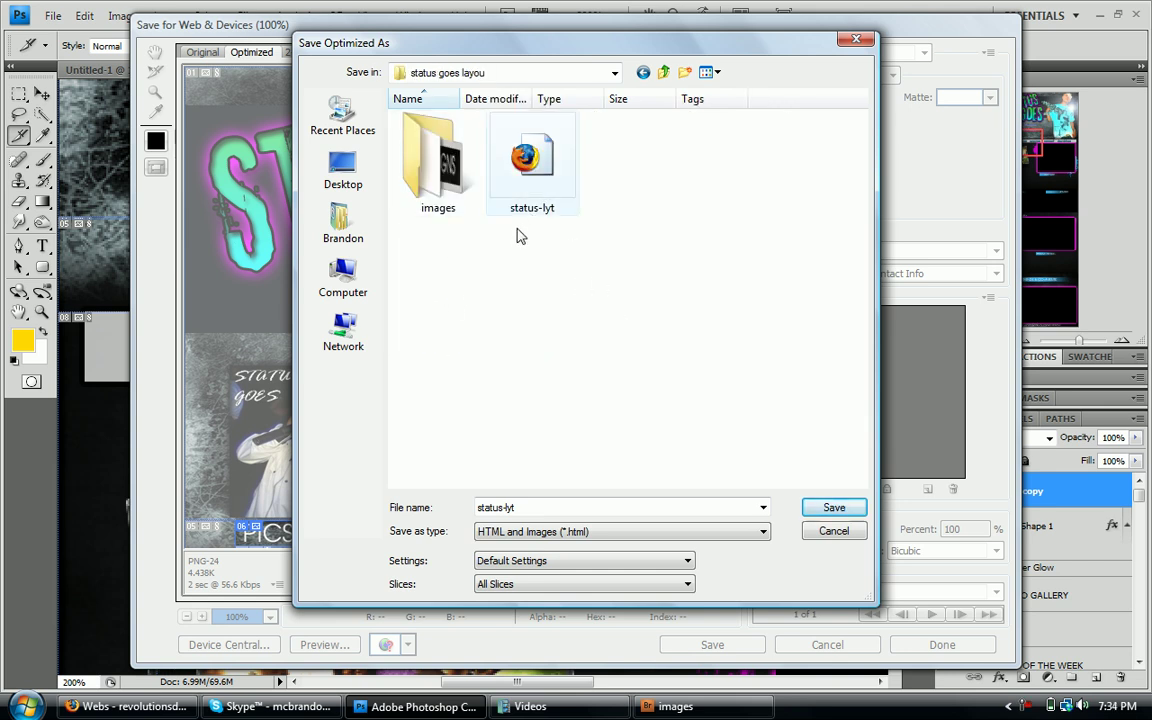
{"action": "double_click", "coordinate": [430, 163]}
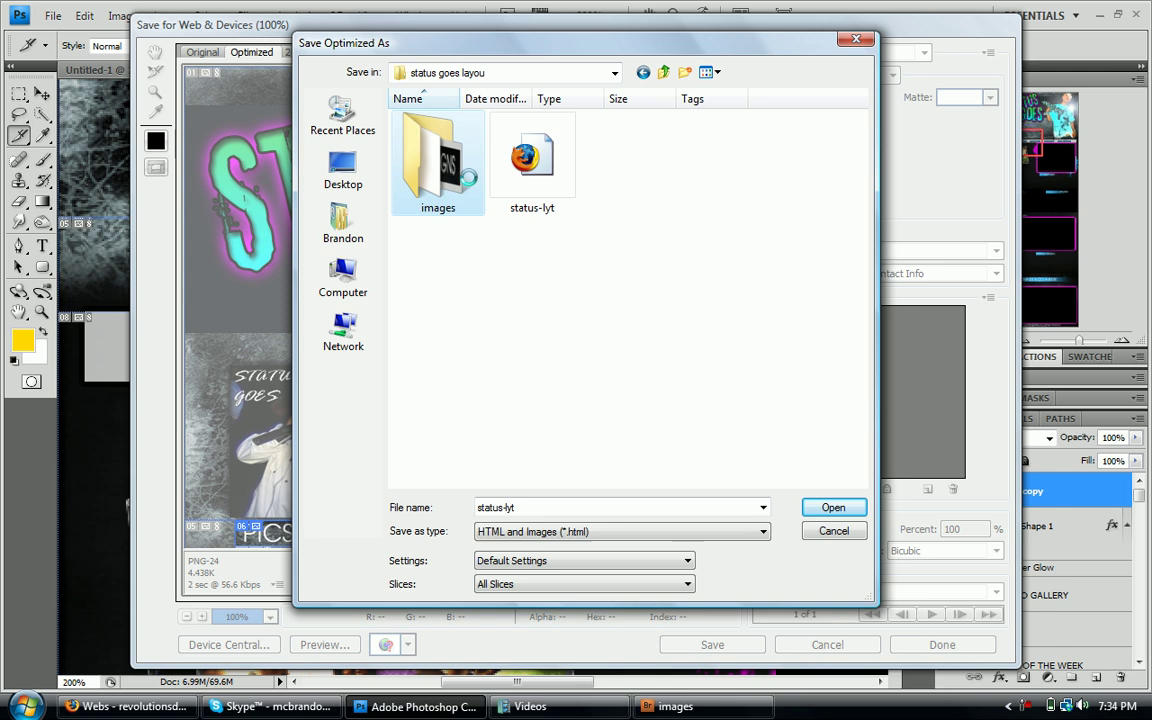
{"action": "left_click", "coordinate": [643, 73]}
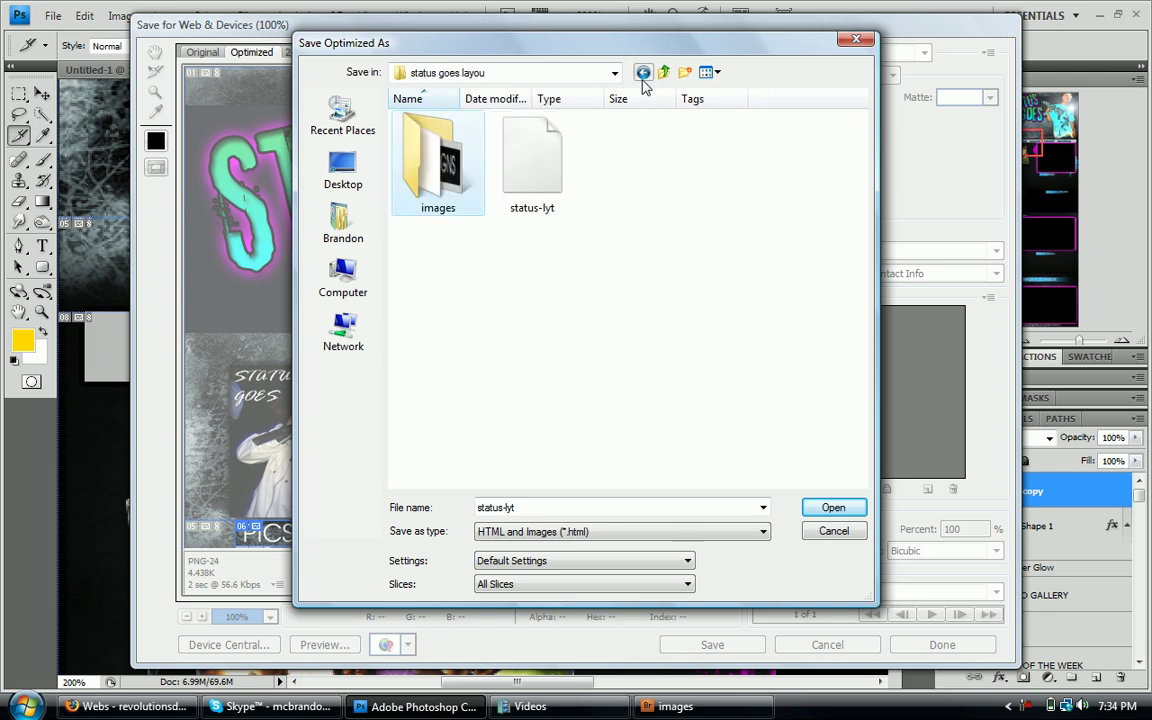